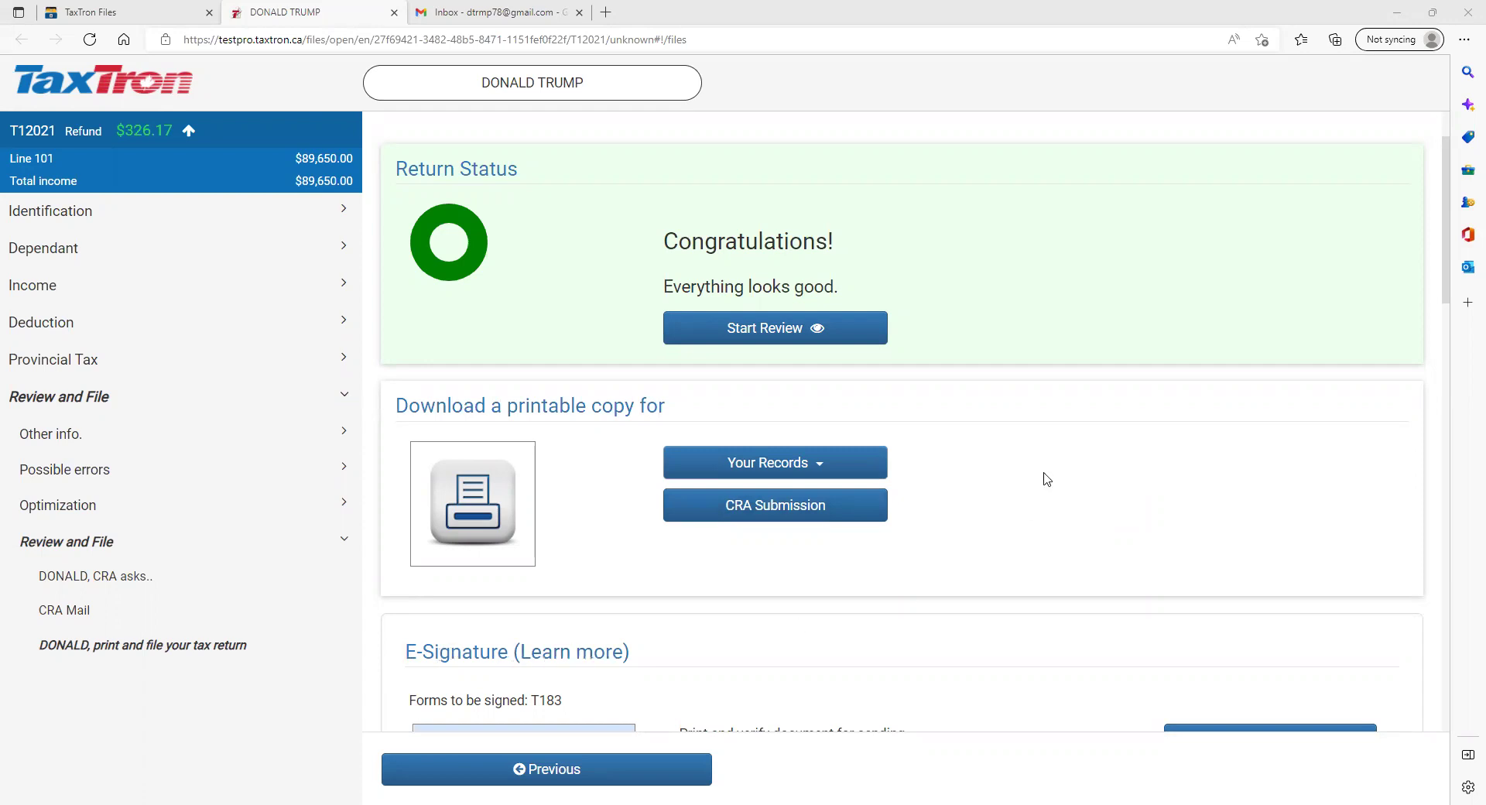
Scroll down to the E-Signature section with its Print and Download buttons
scroll(1048, 430, "down", 1)
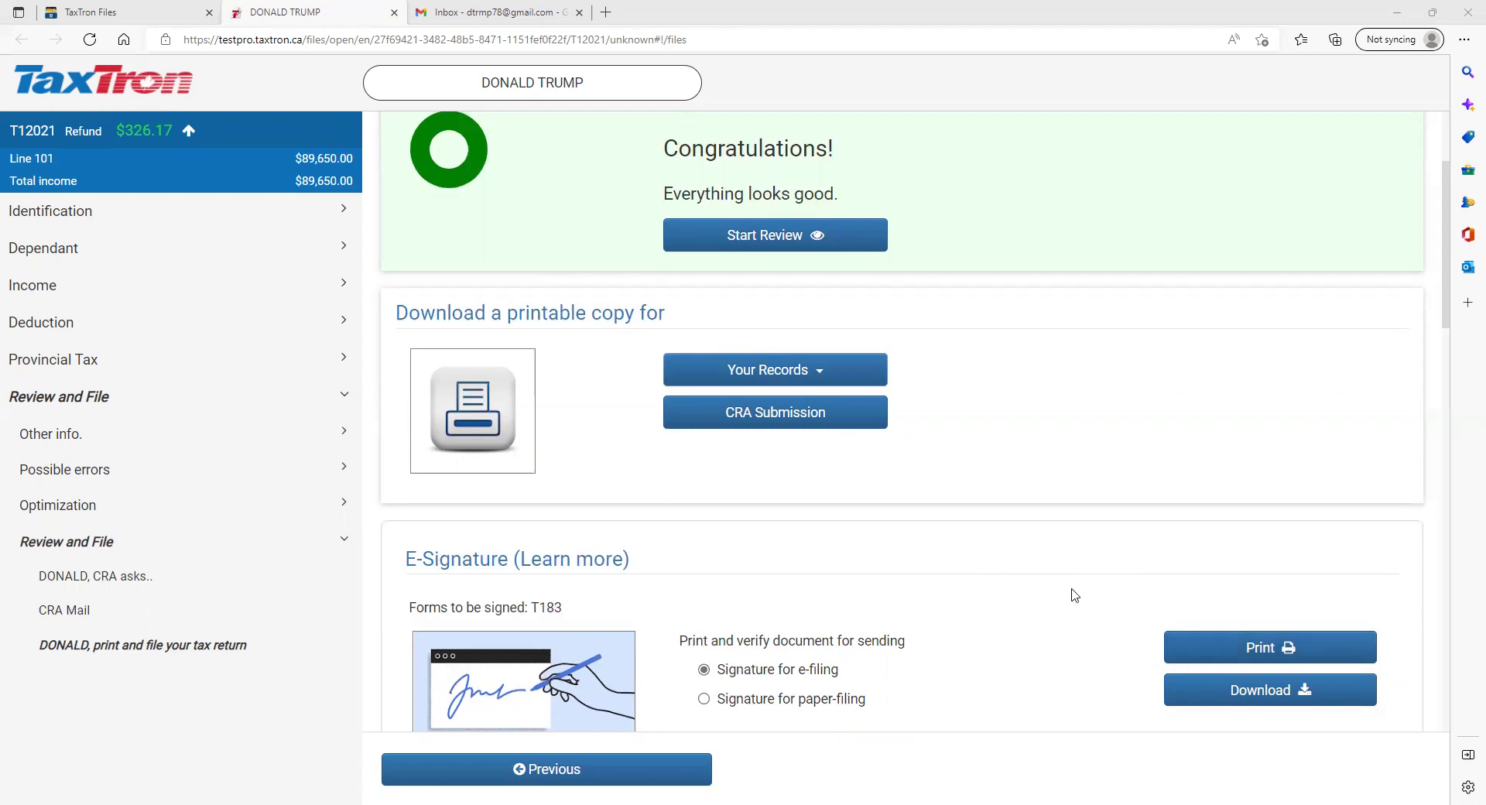
Add the signer's surname, autofill their email and phone, and enter the preparer's name as sender
scroll(1074, 595, "down", 1)
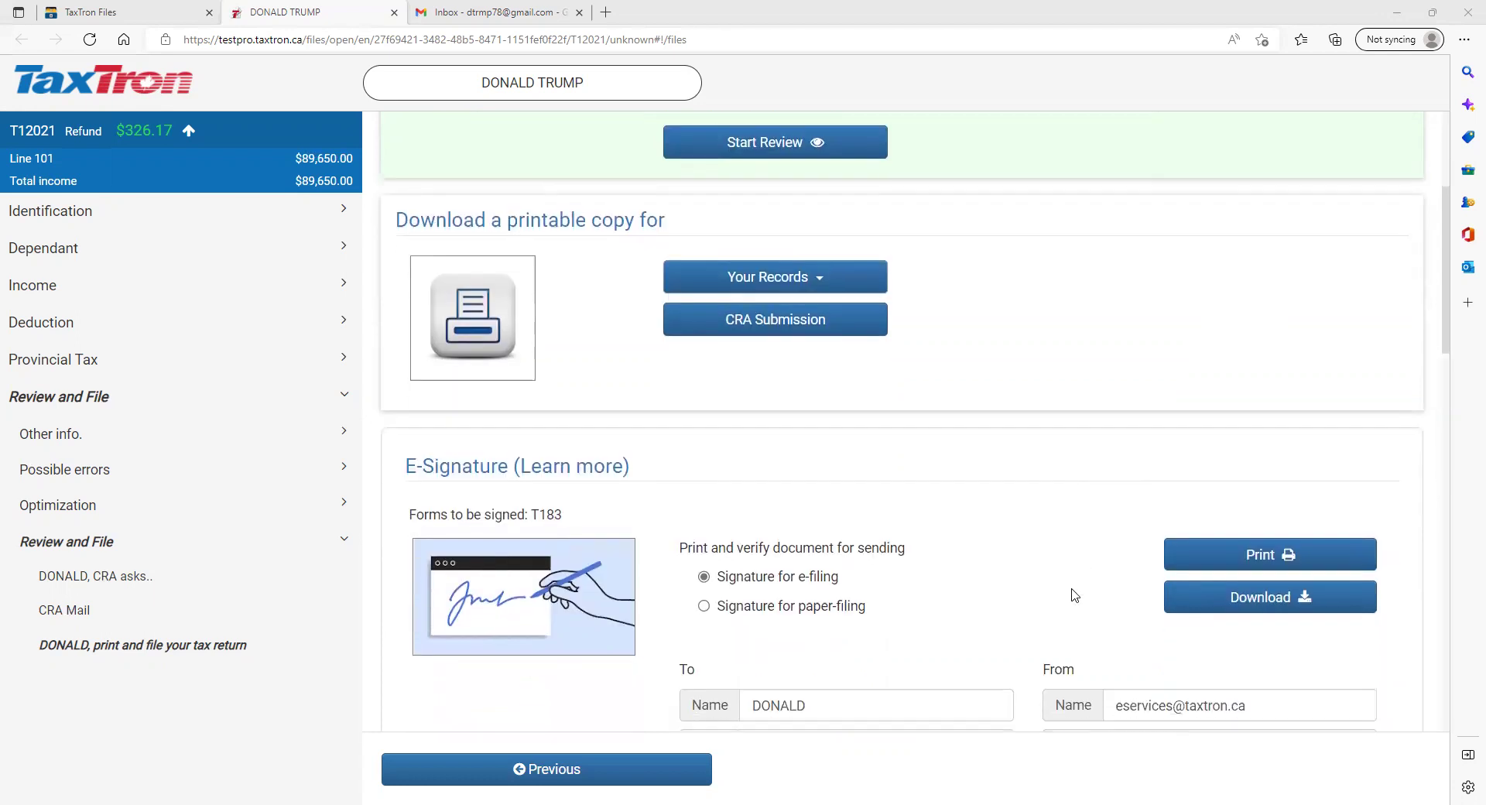
scroll(1072, 594, "down", 1)
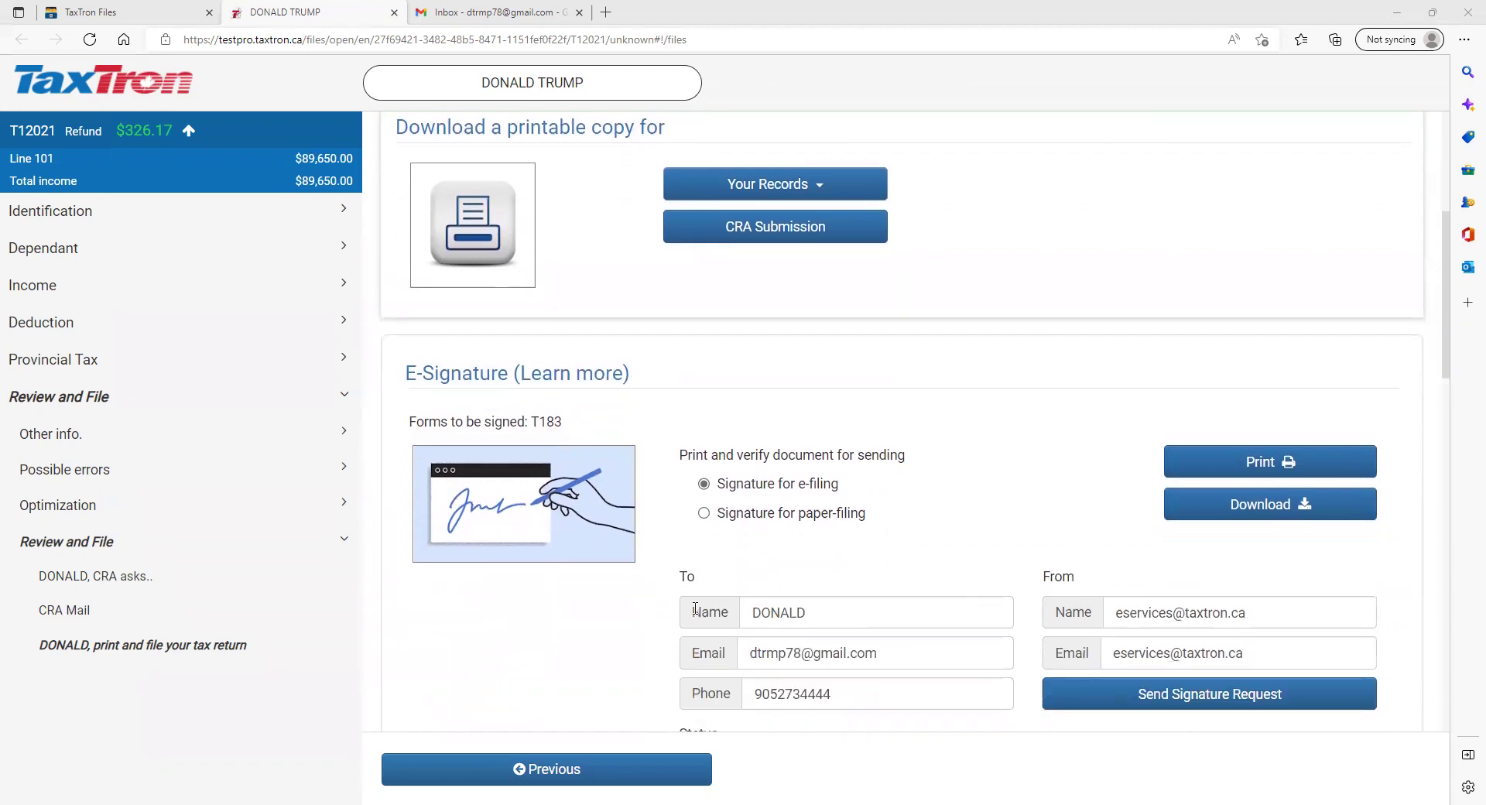
left_click(806, 613)
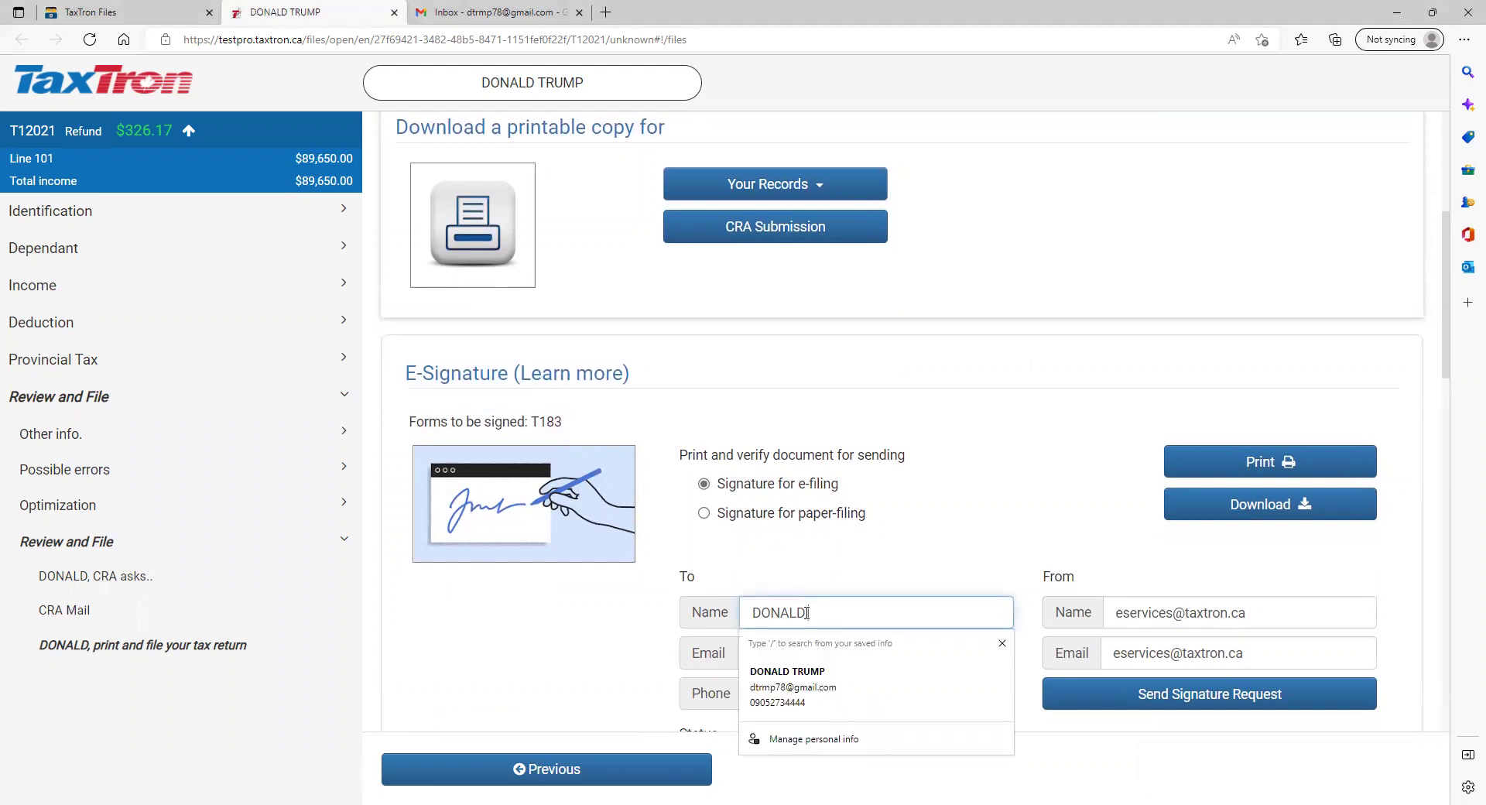
type("TRUMP")
key("Down")
key("Return")
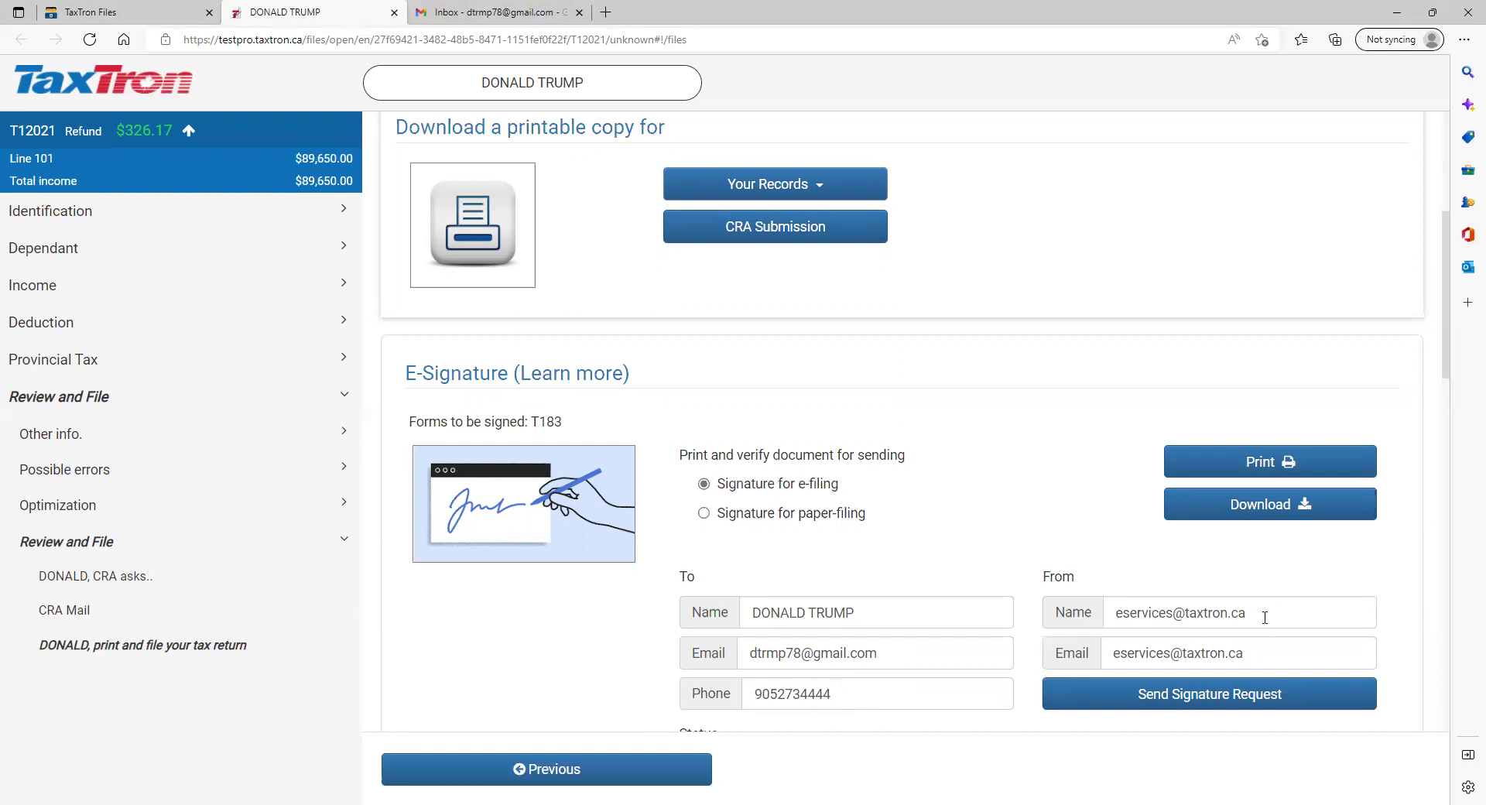
left_click_drag(1264, 617, 1108, 608)
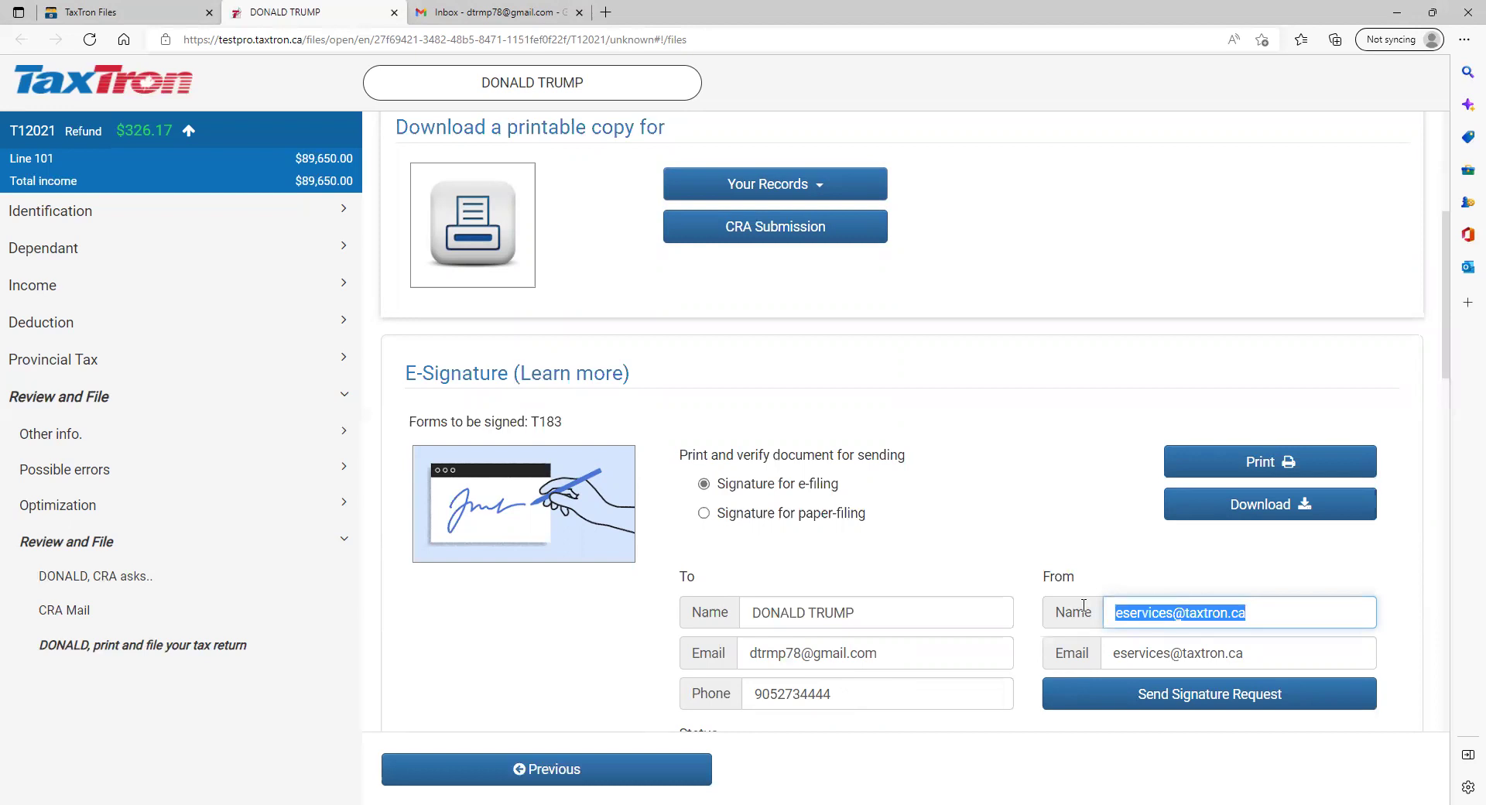
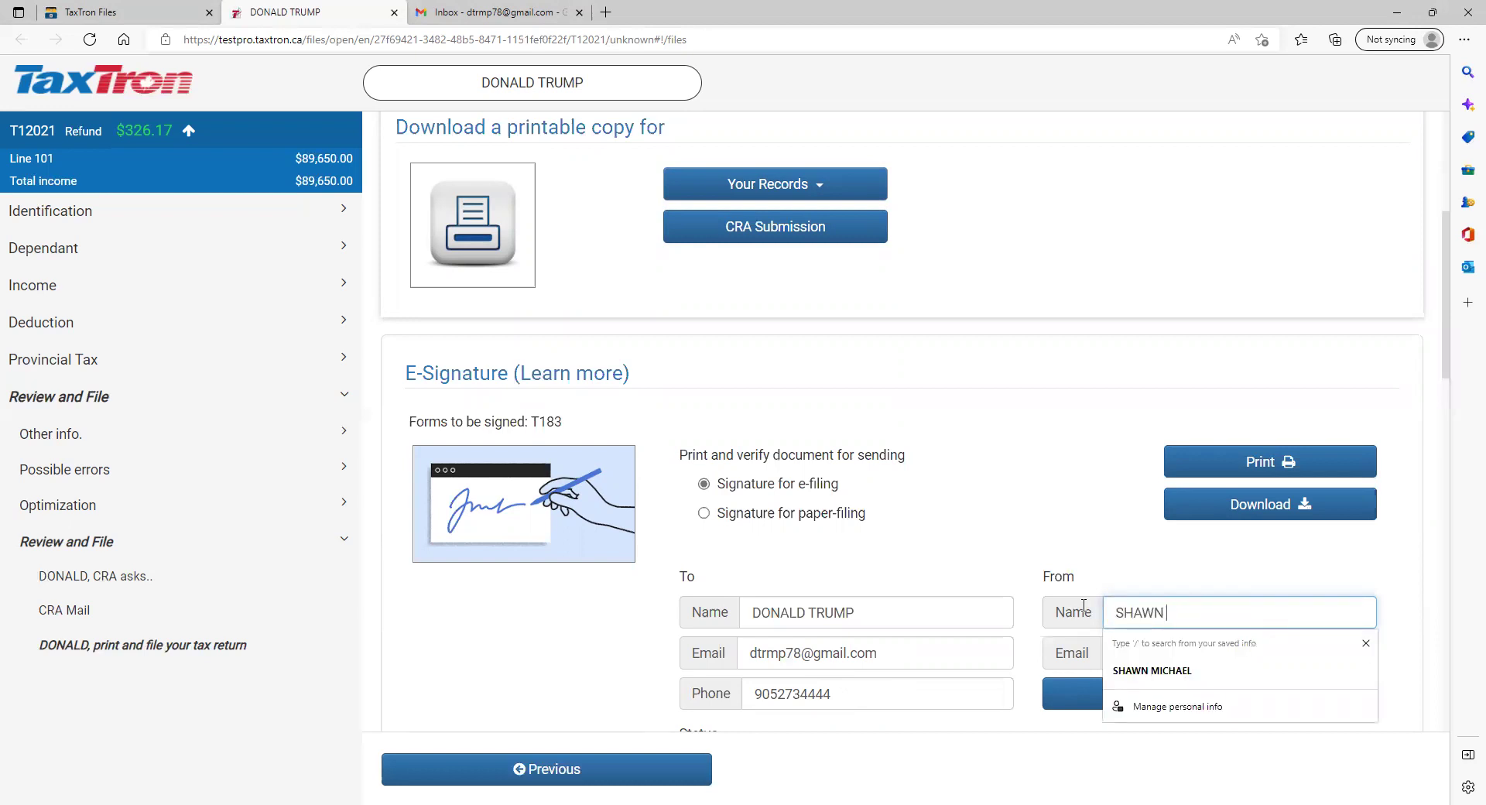
Finish the sender name and send the T183 signature request to the client
left_click(1066, 492)
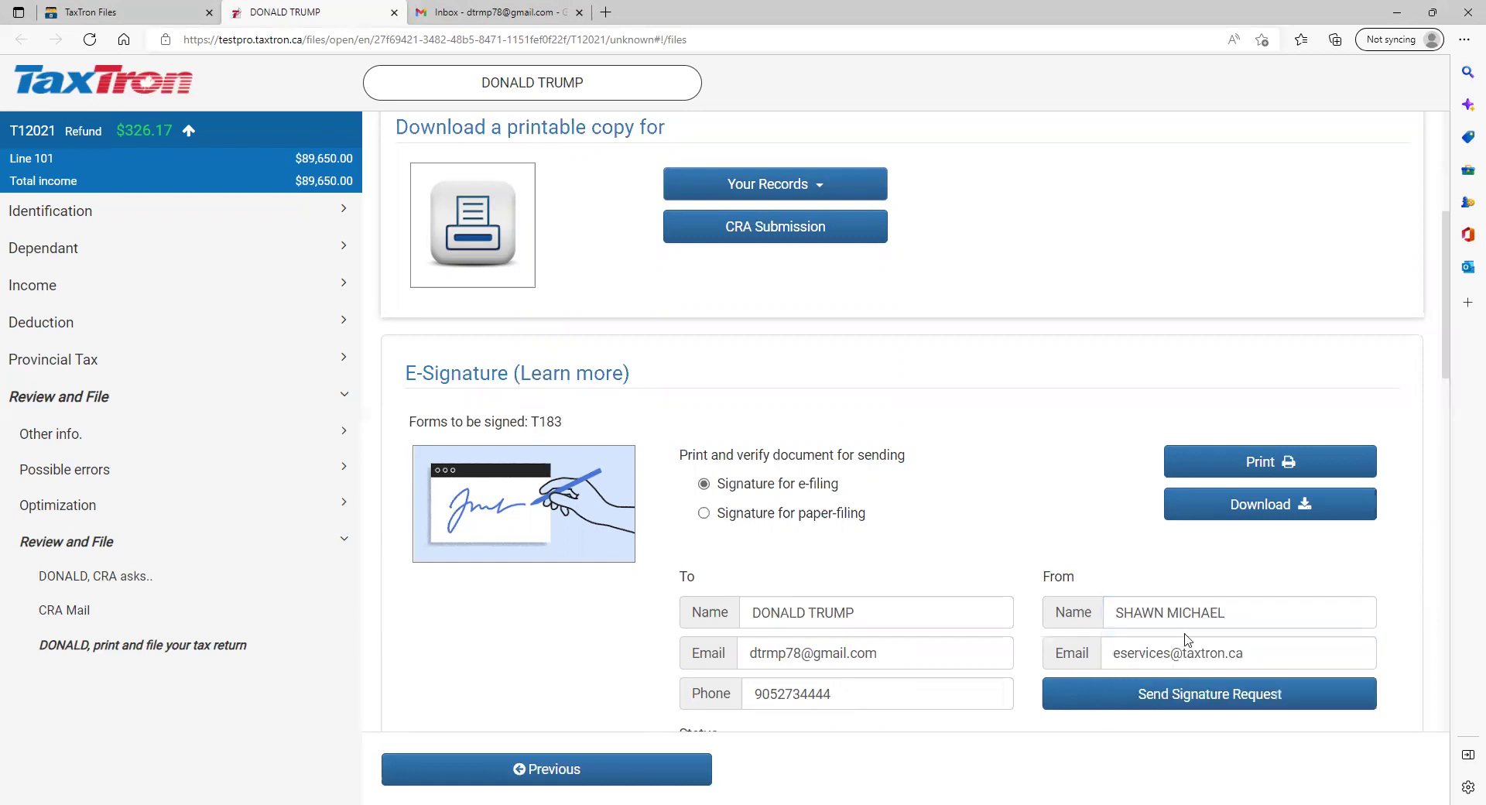
scroll(1244, 637, "down", 1)
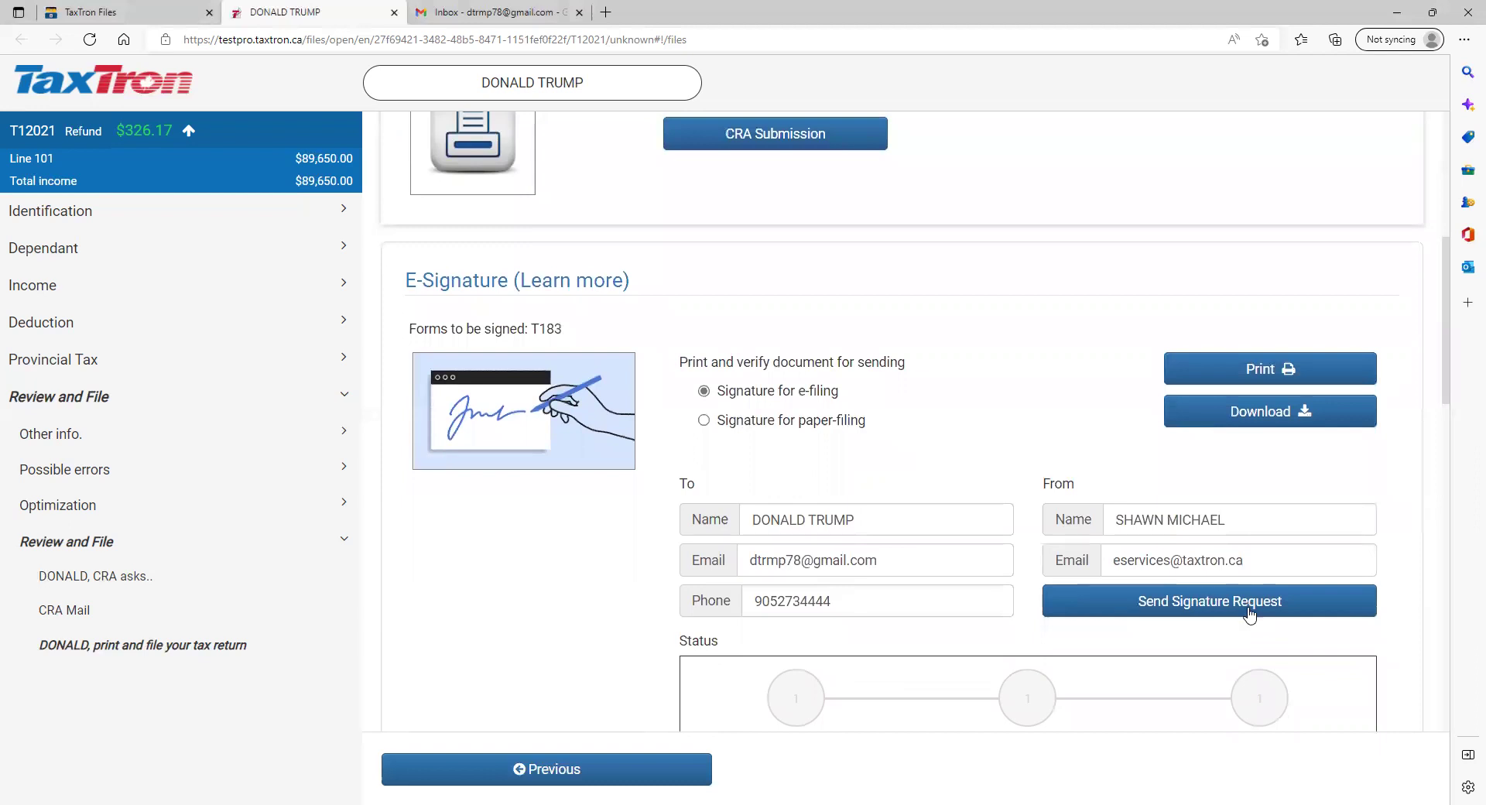
scroll(1248, 615, "down", 1)
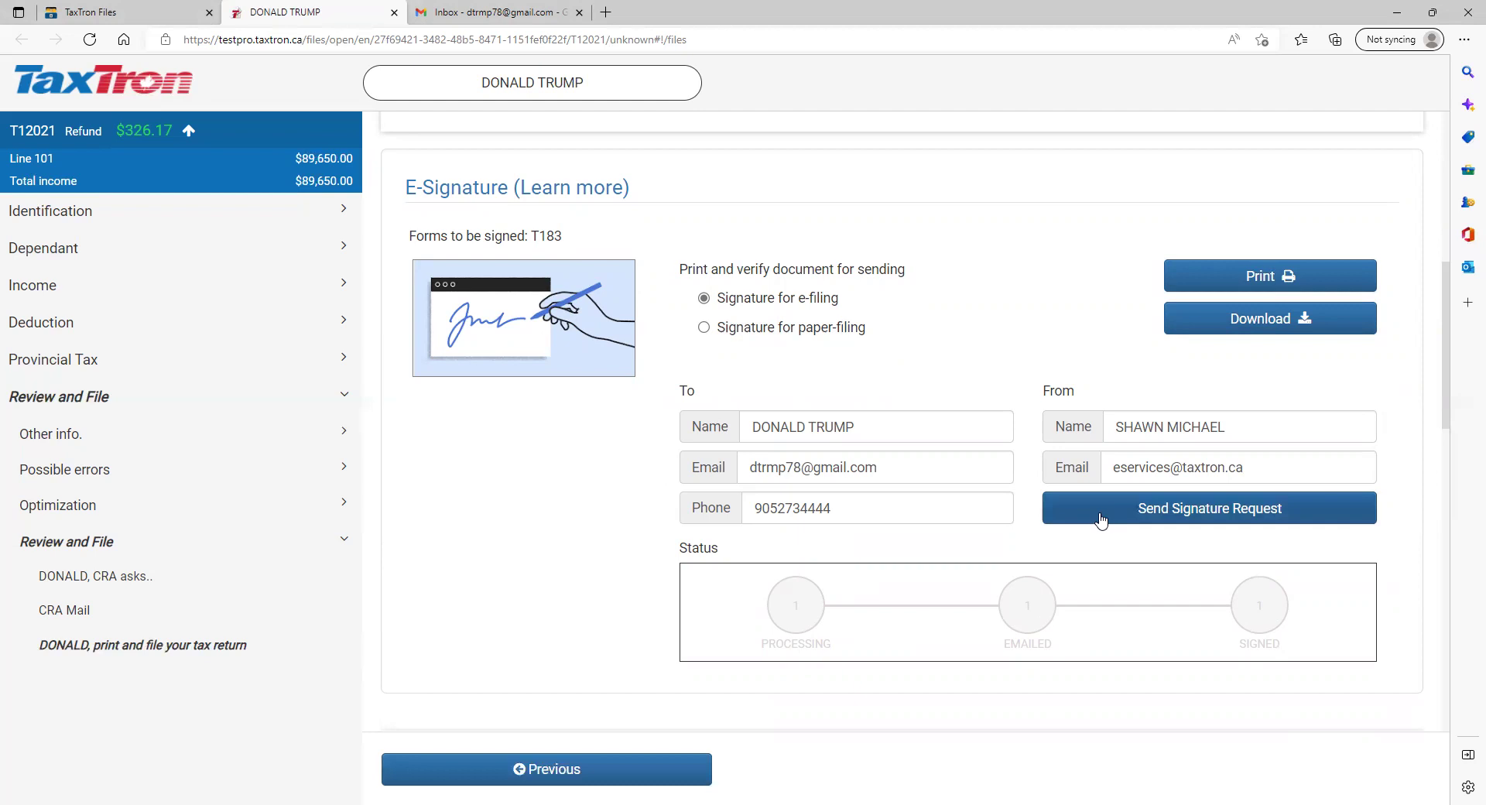
left_click(1153, 519)
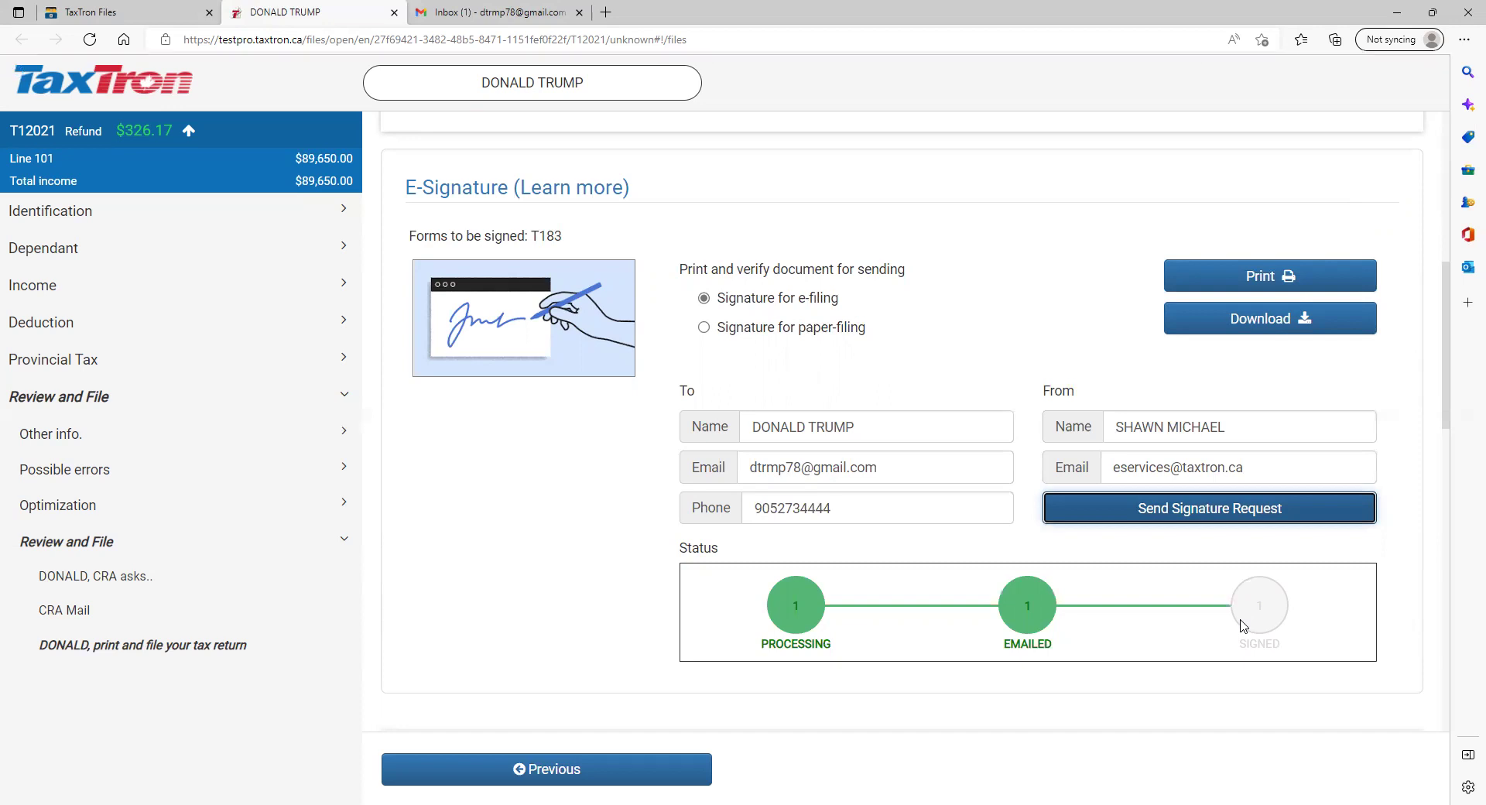
Open the E-Signature Login Request email in Gmail and follow its Sign In link
left_click(482, 14)
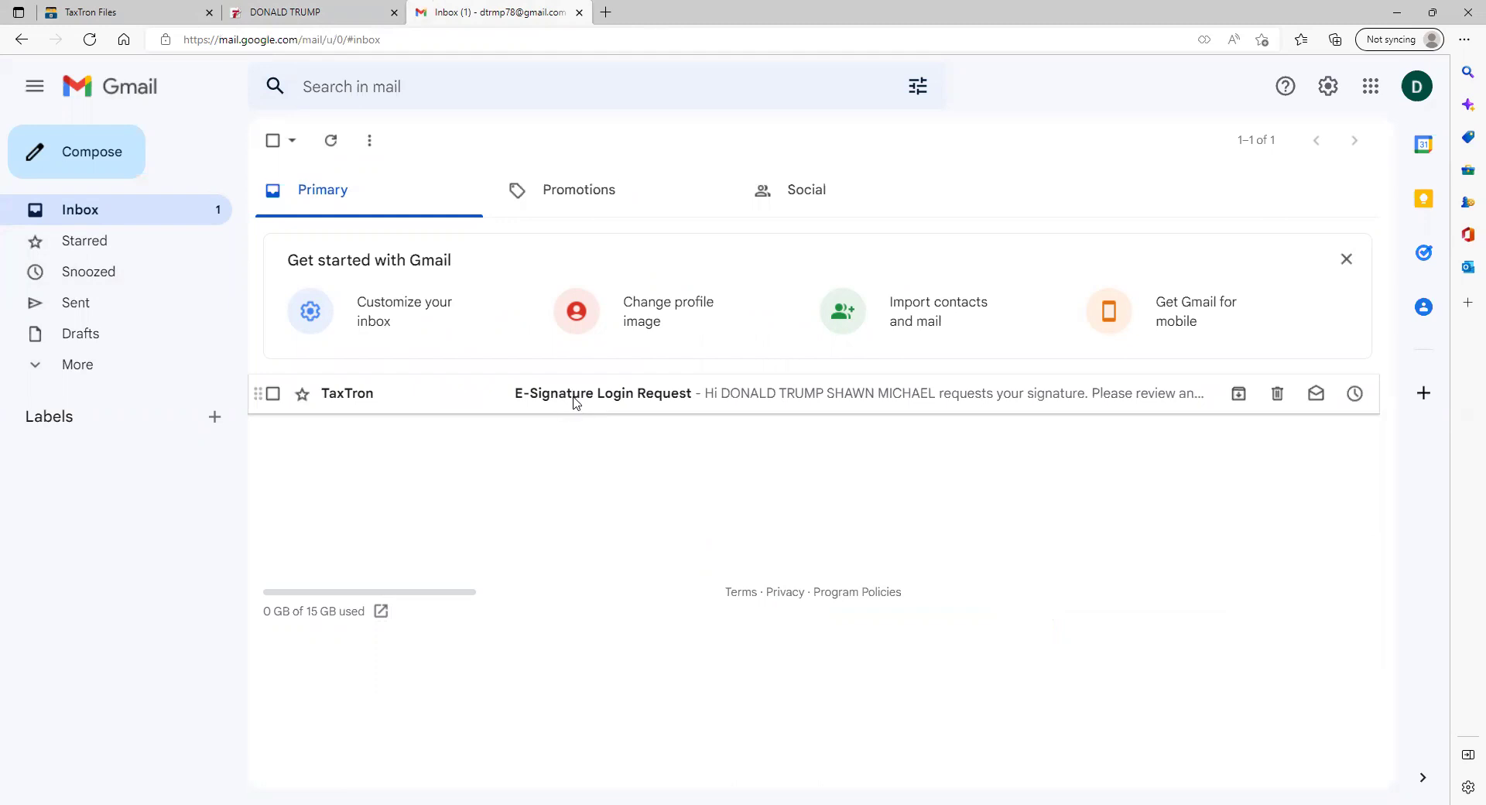
left_click(574, 395)
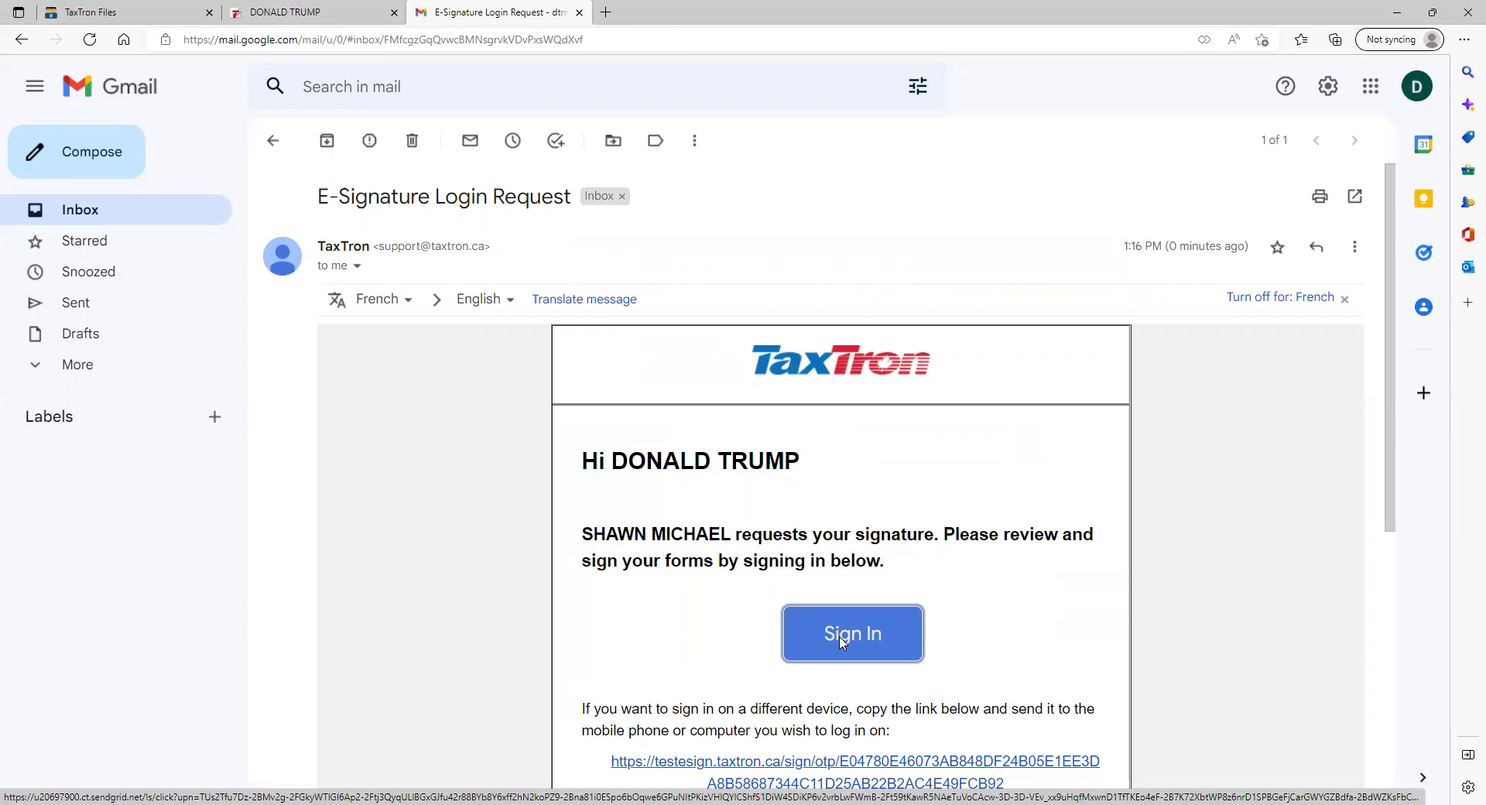
left_click(843, 639)
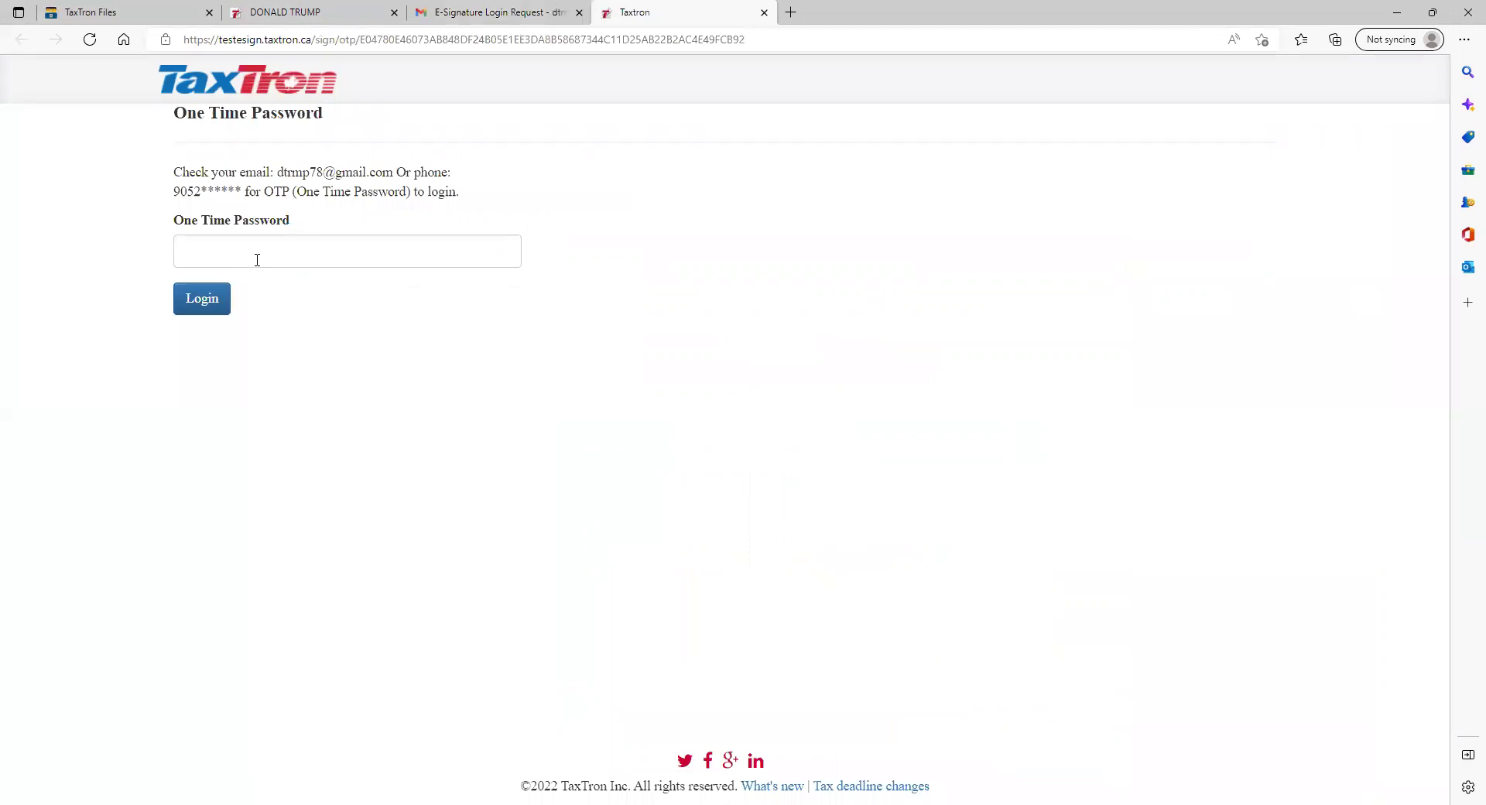
Enter the one-time password from the Gmail message and log in to TaxTron eSign
left_click(459, 11)
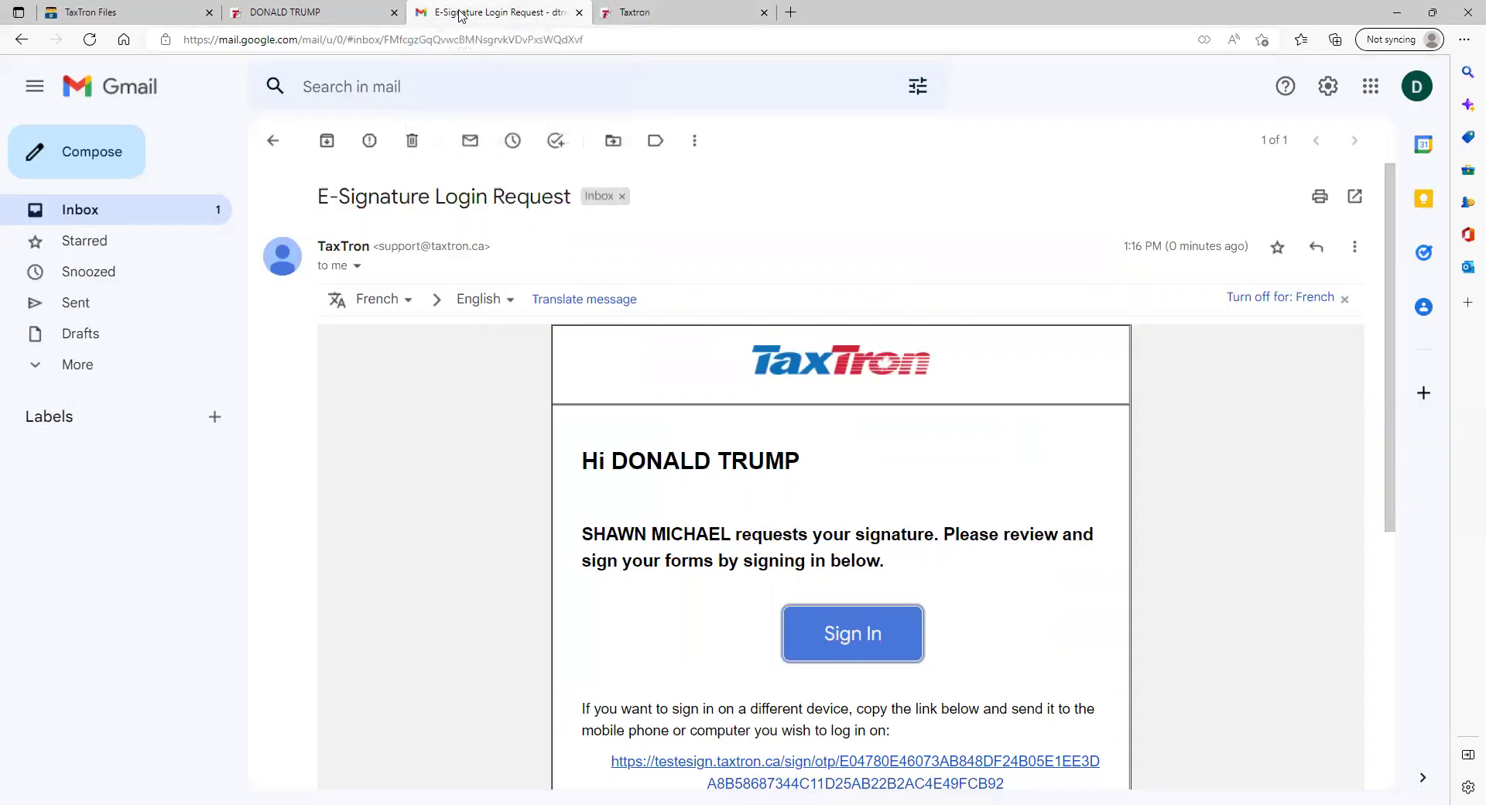
left_click(71, 209)
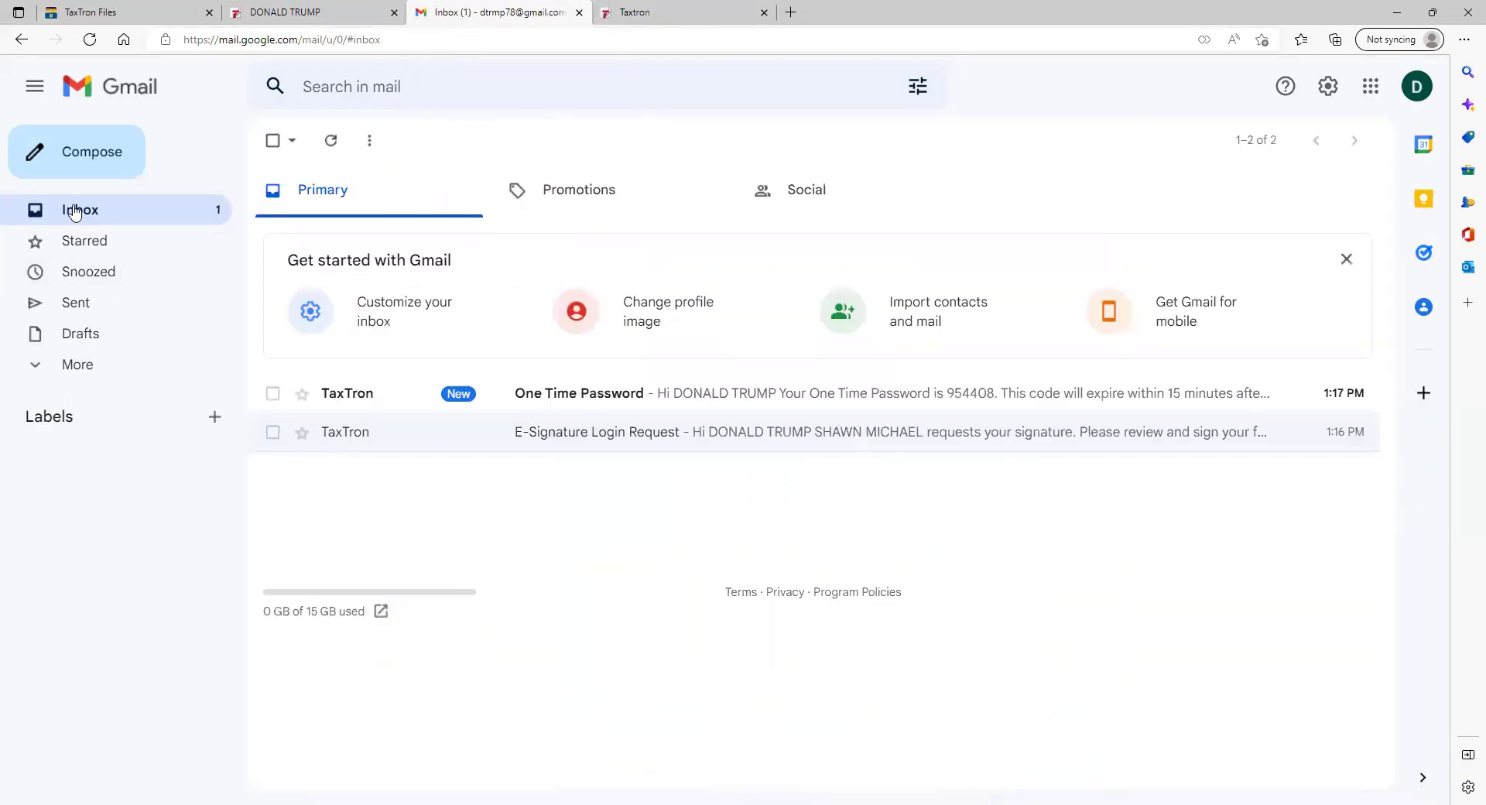
left_click(569, 394)
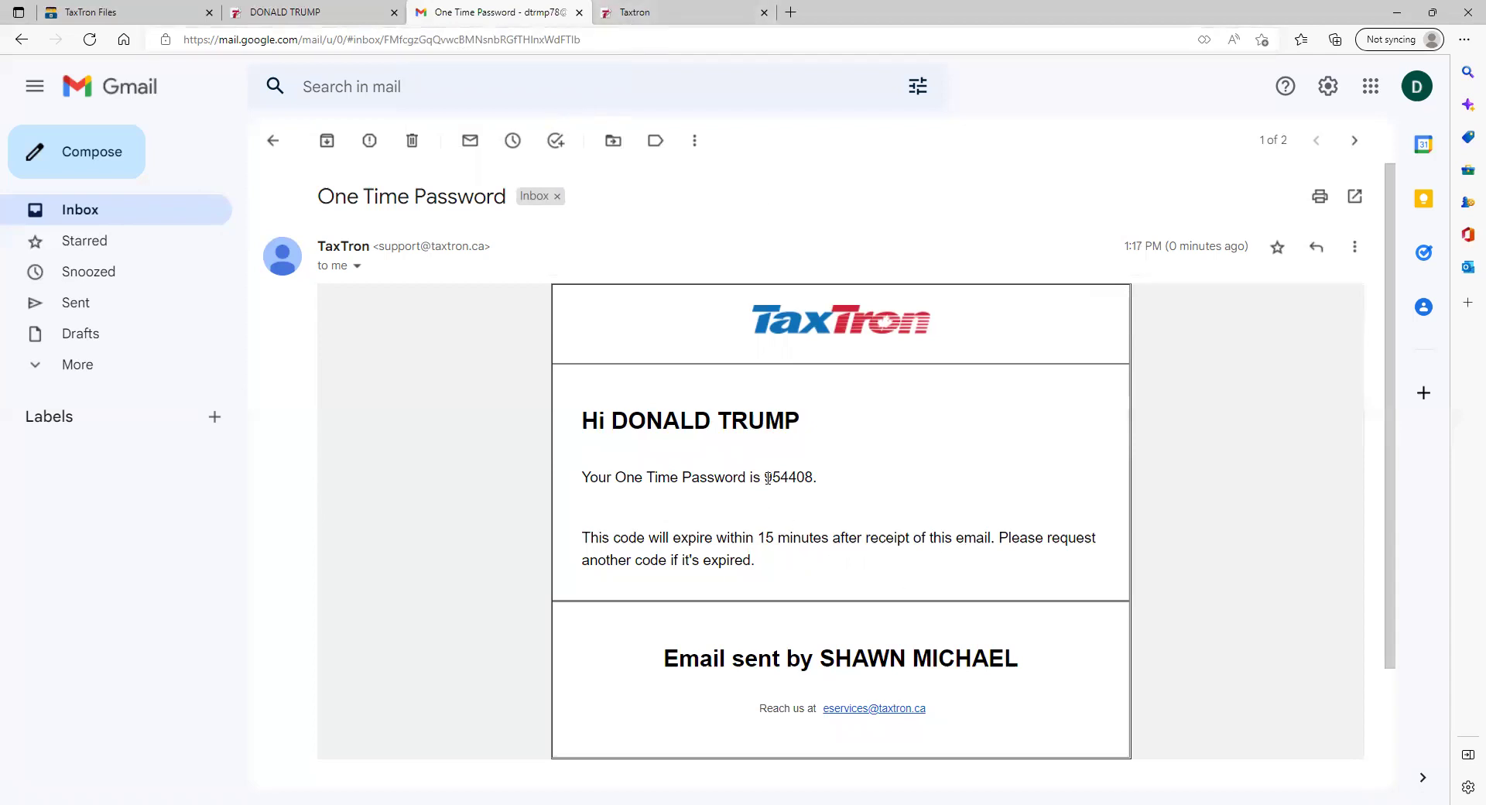
left_click(635, 11)
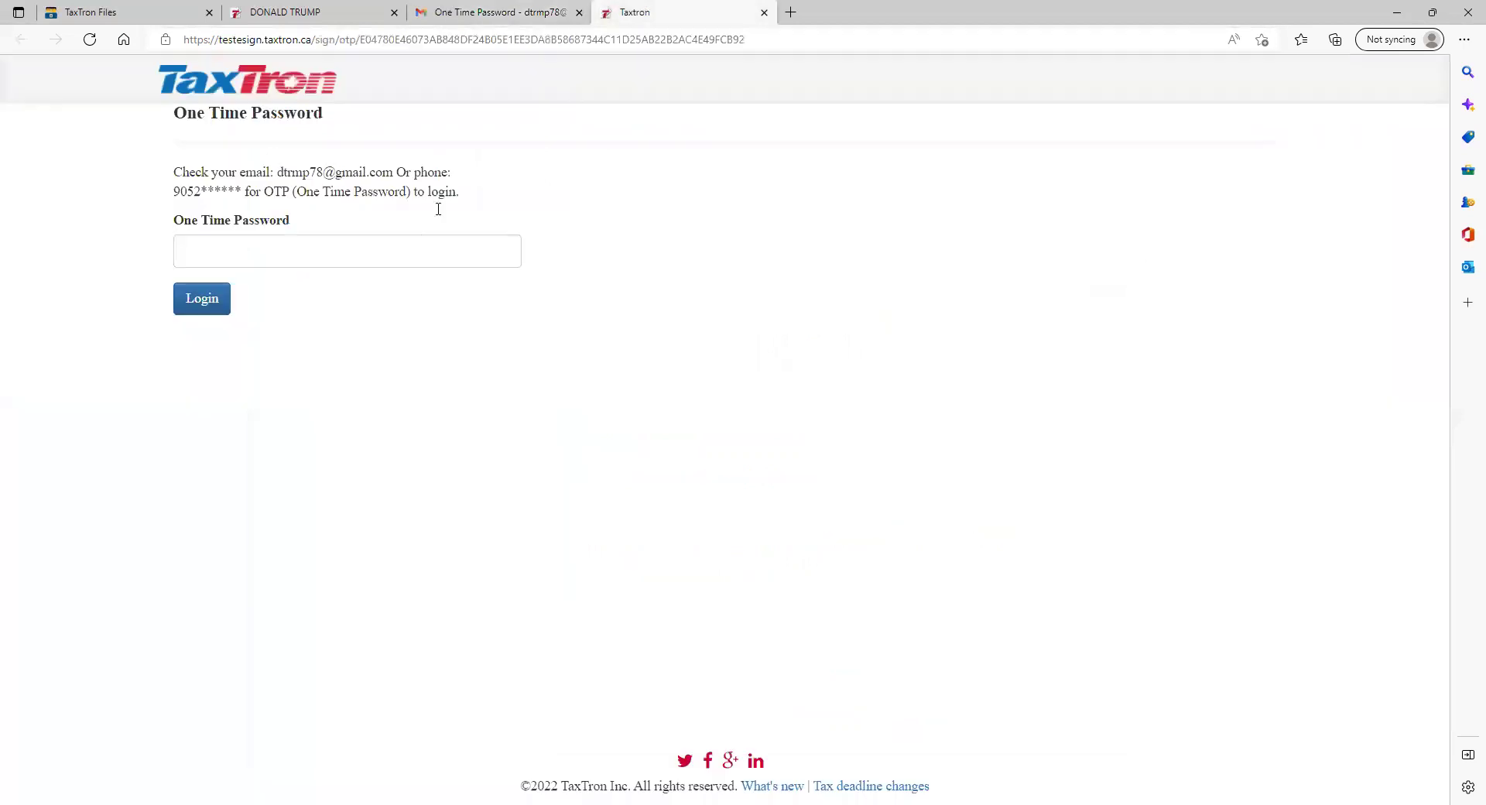
left_click(415, 246)
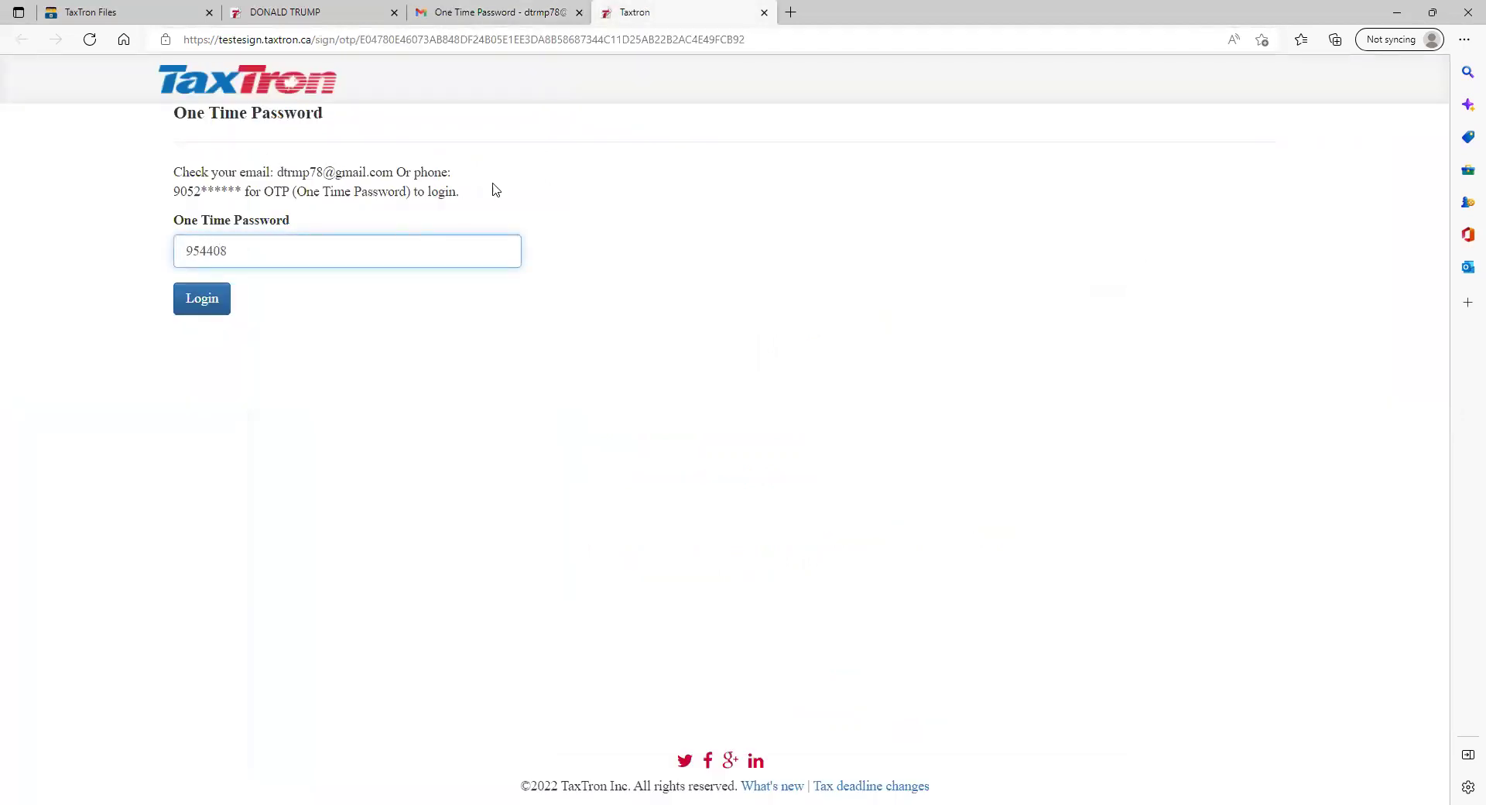
left_click(475, 15)
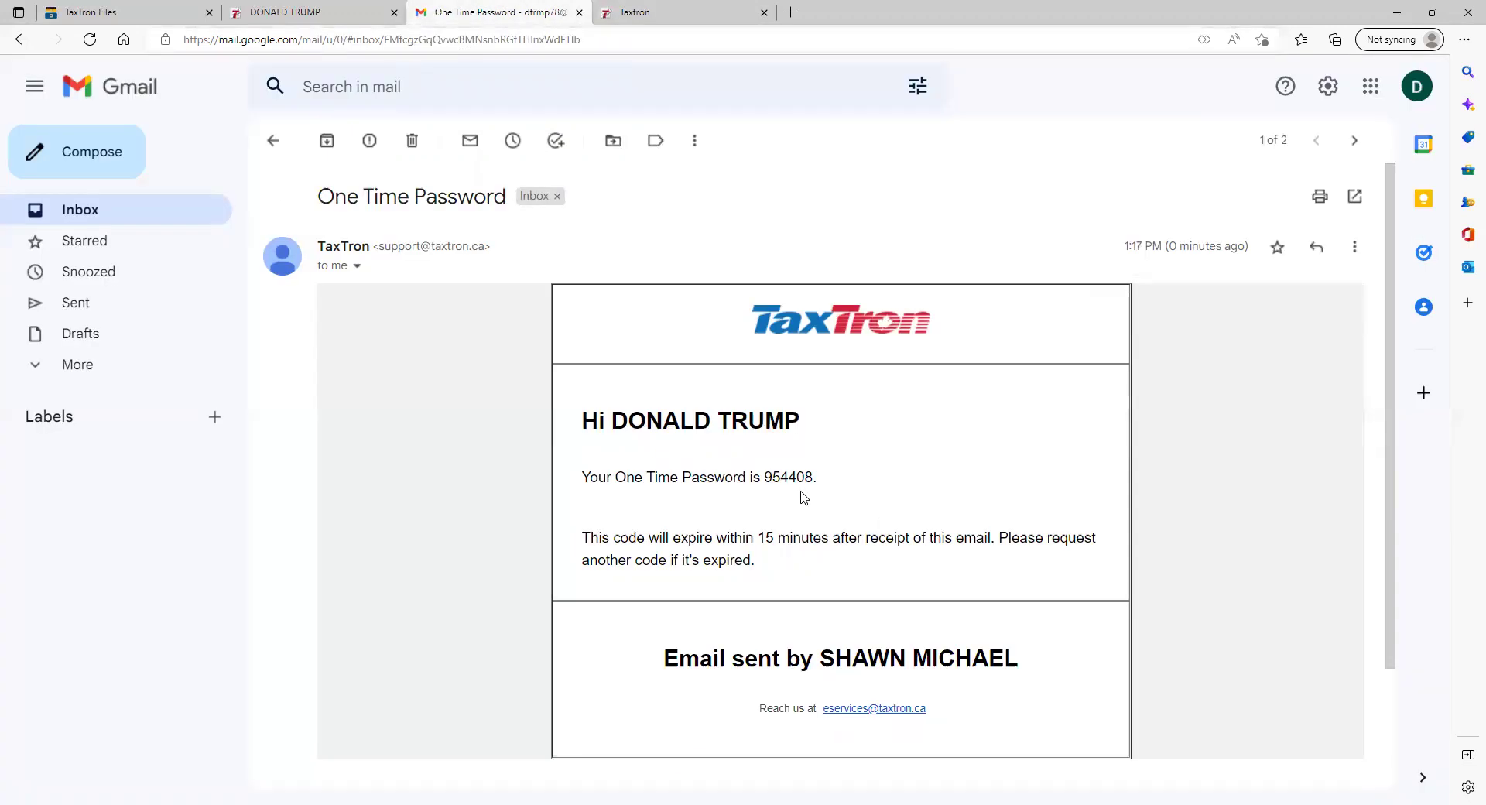
left_click(639, 13)
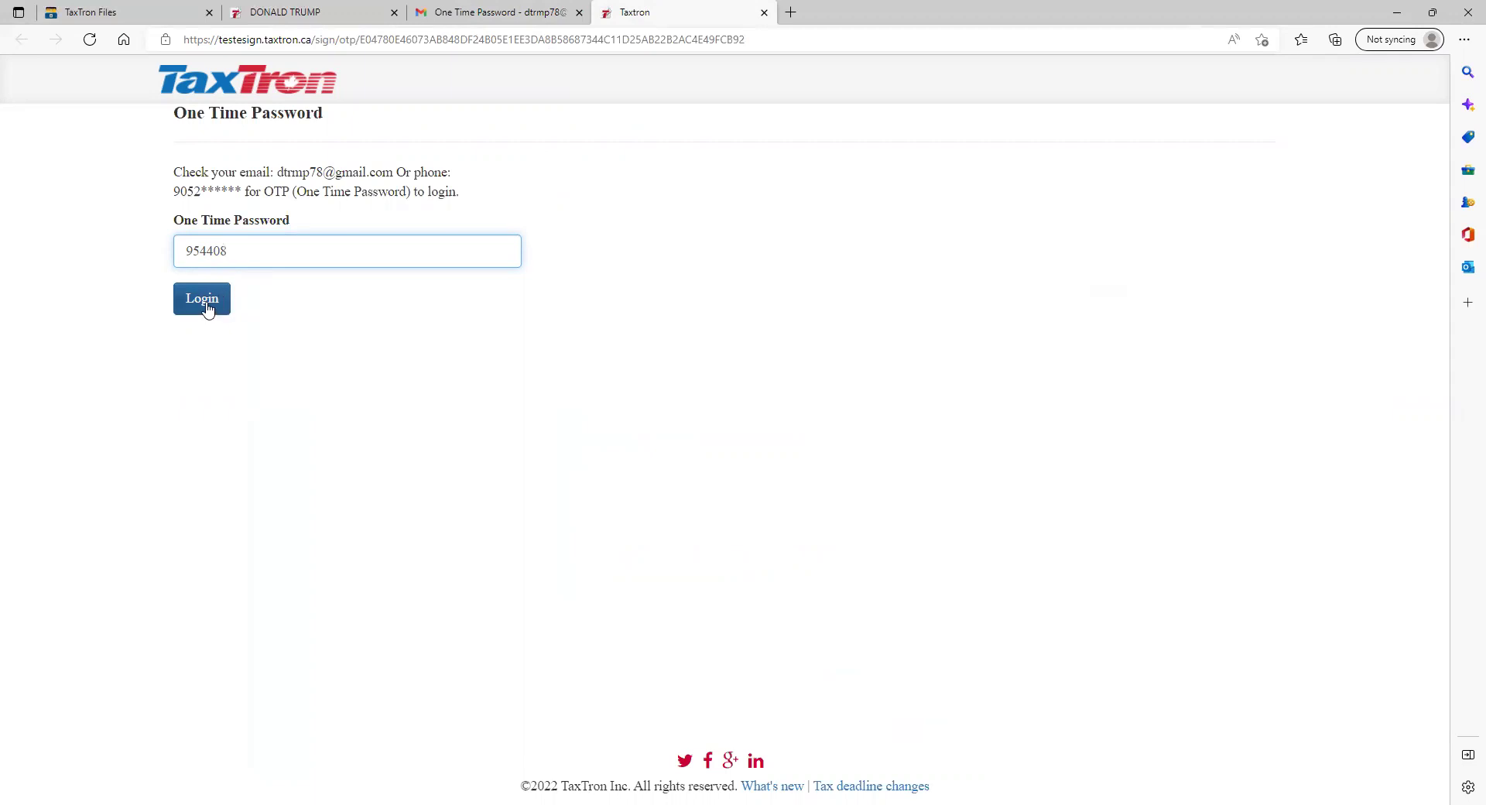
left_click(206, 305)
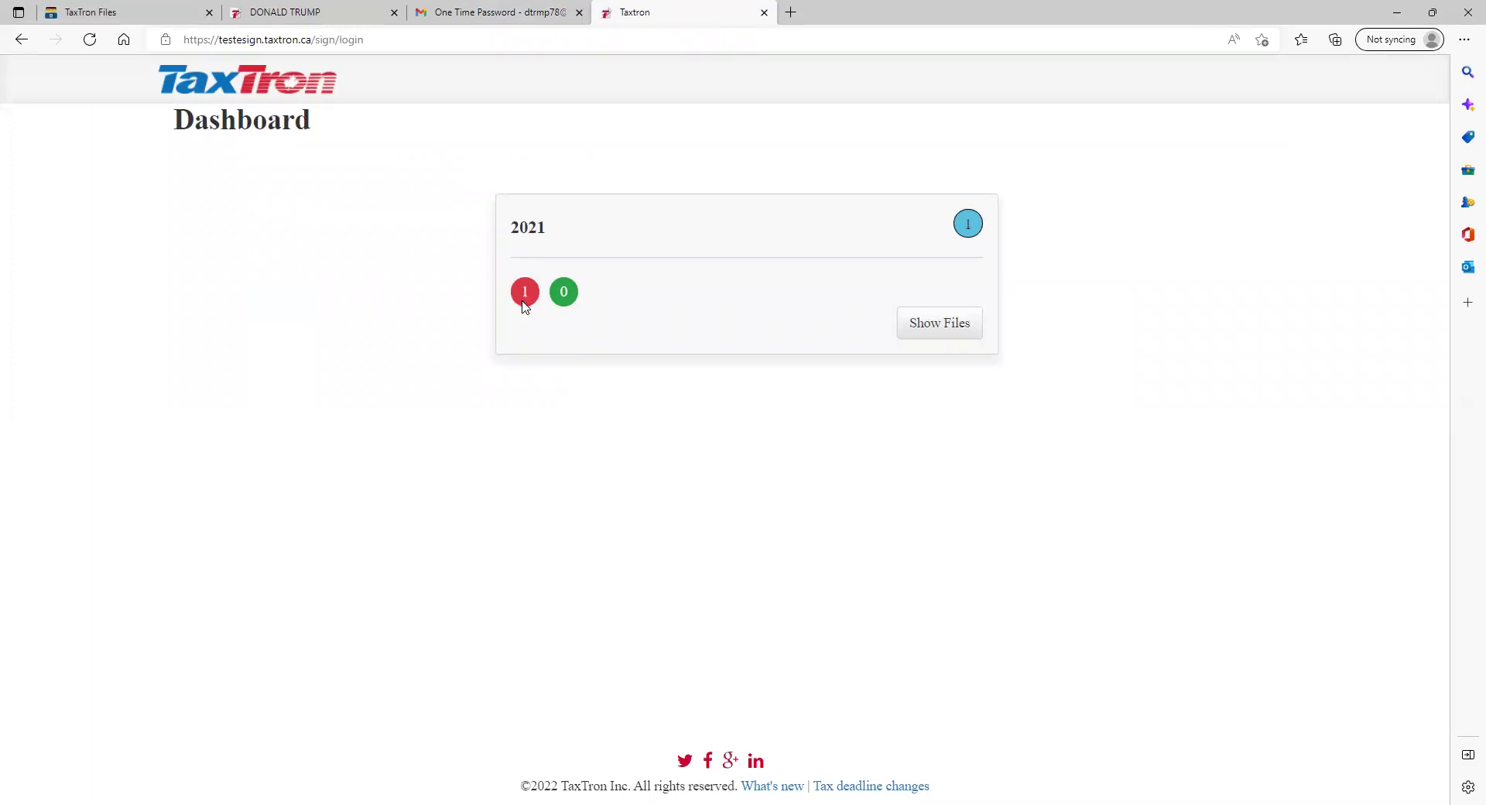
Open the 2021 T183 for signing, dismiss the not-legally-binding notice, and scroll to Part F
left_click(956, 339)
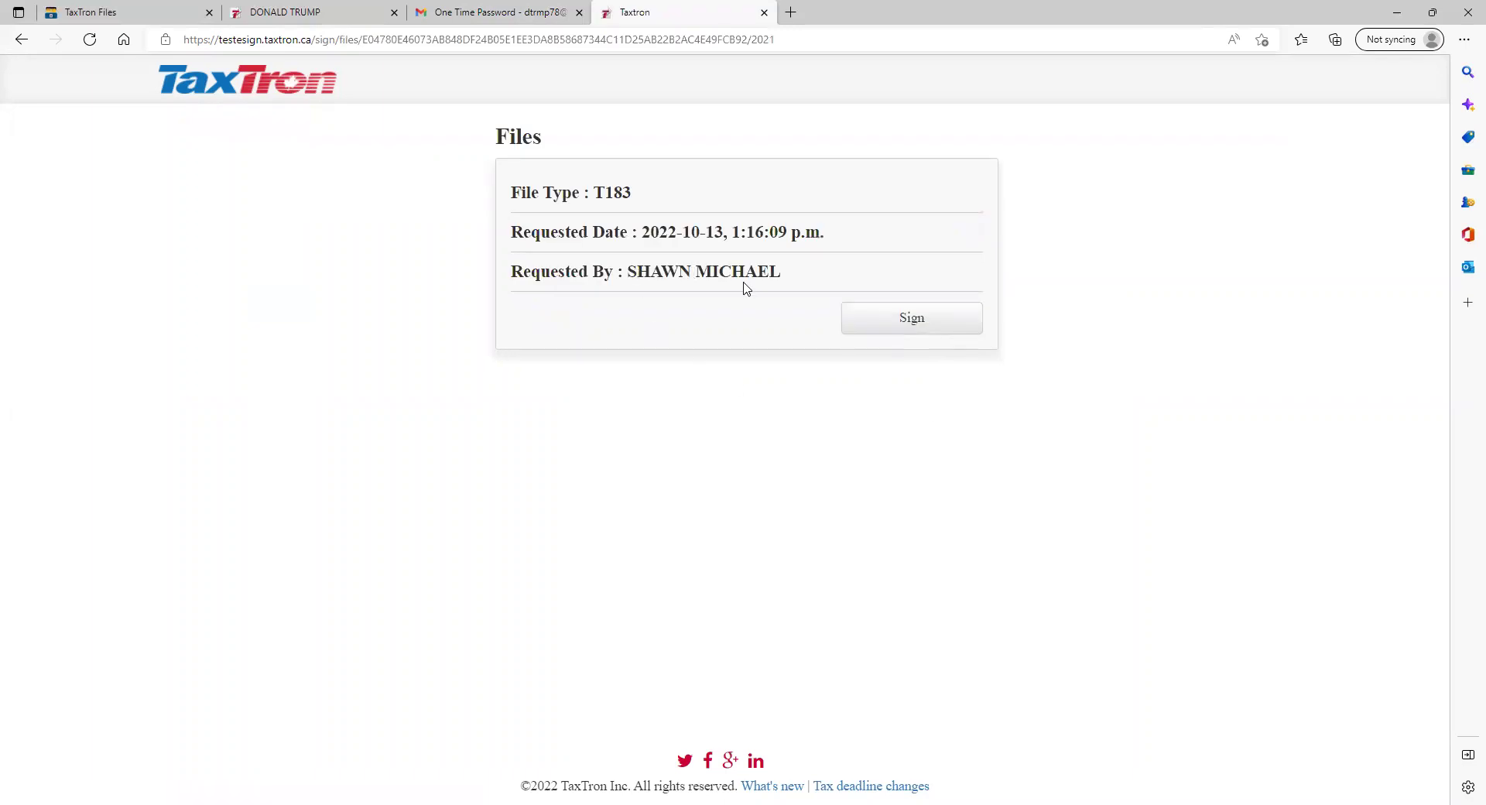
left_click(922, 329)
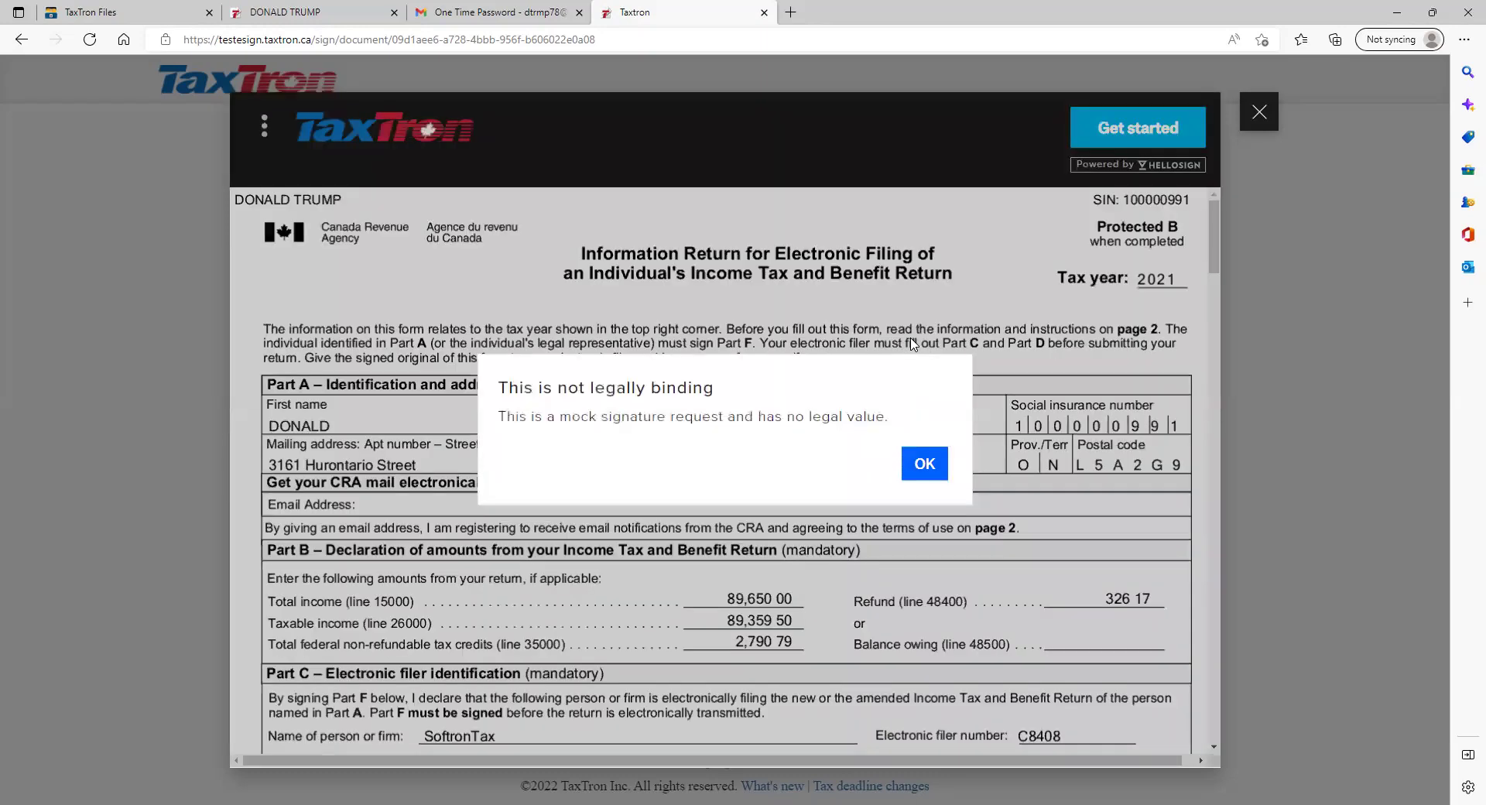
left_click(935, 471)
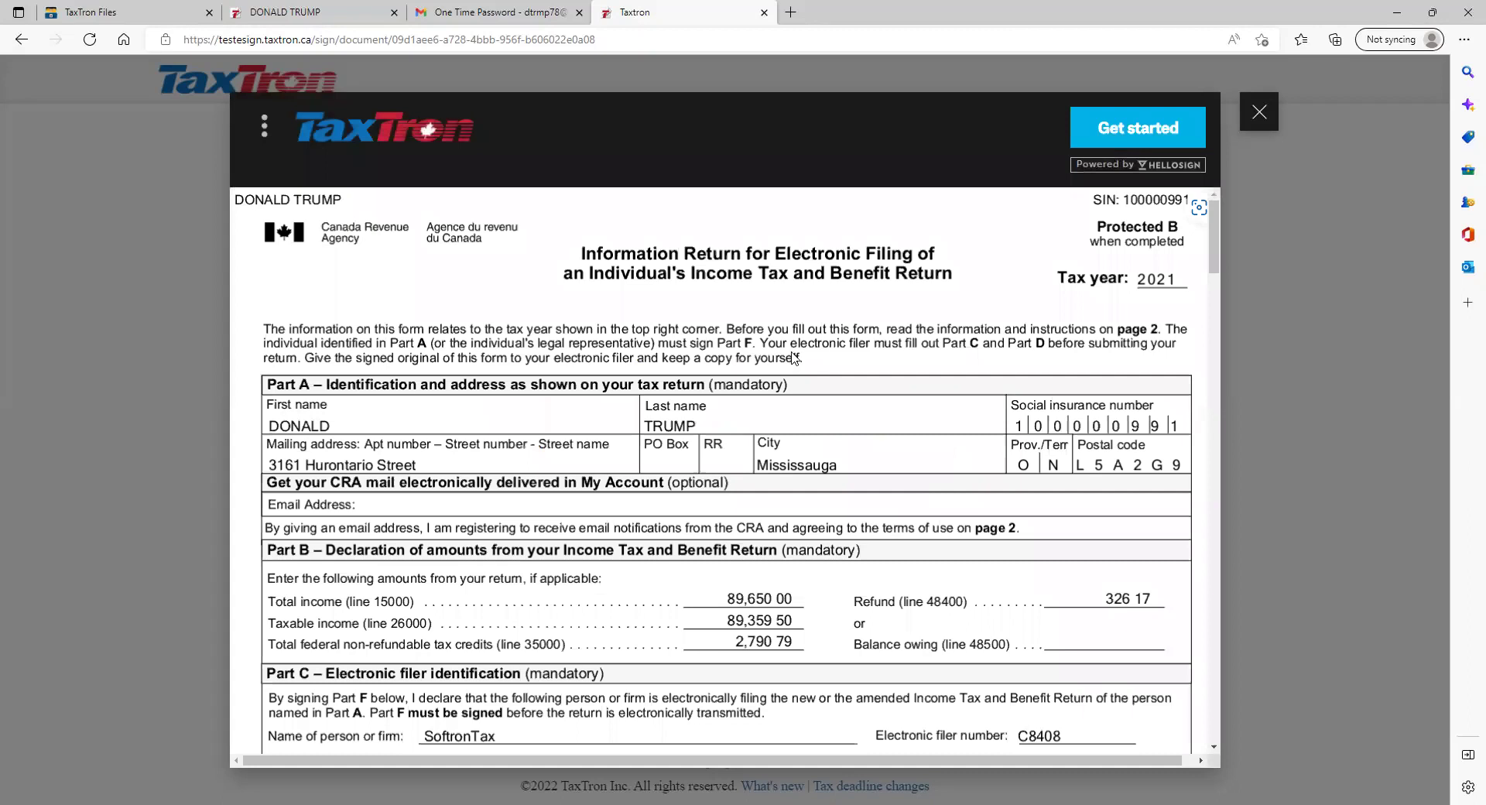
scroll(795, 357, "down", 10)
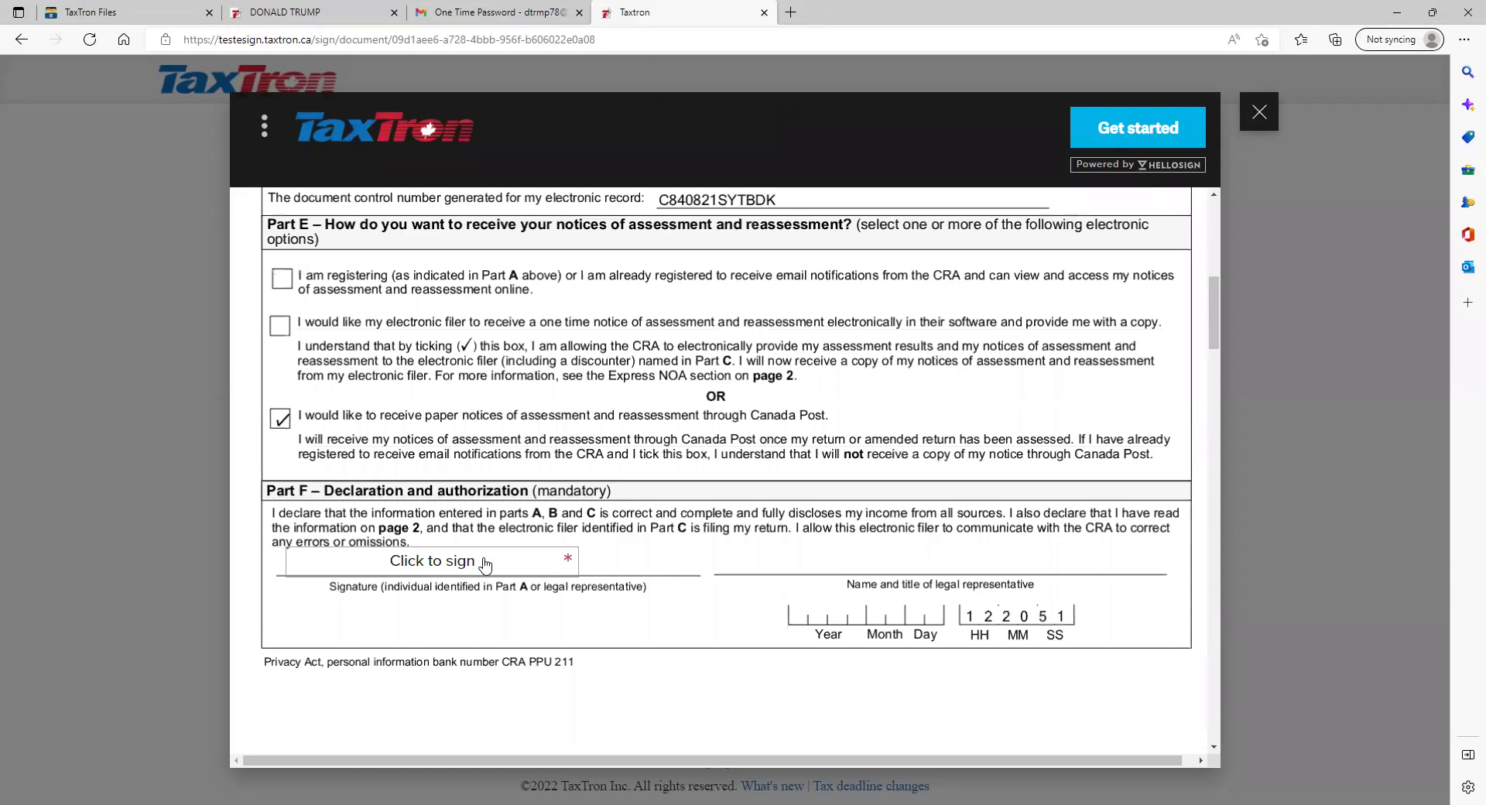
Insert a typed keyboard signature in Part F and on the signature page
left_click(485, 563)
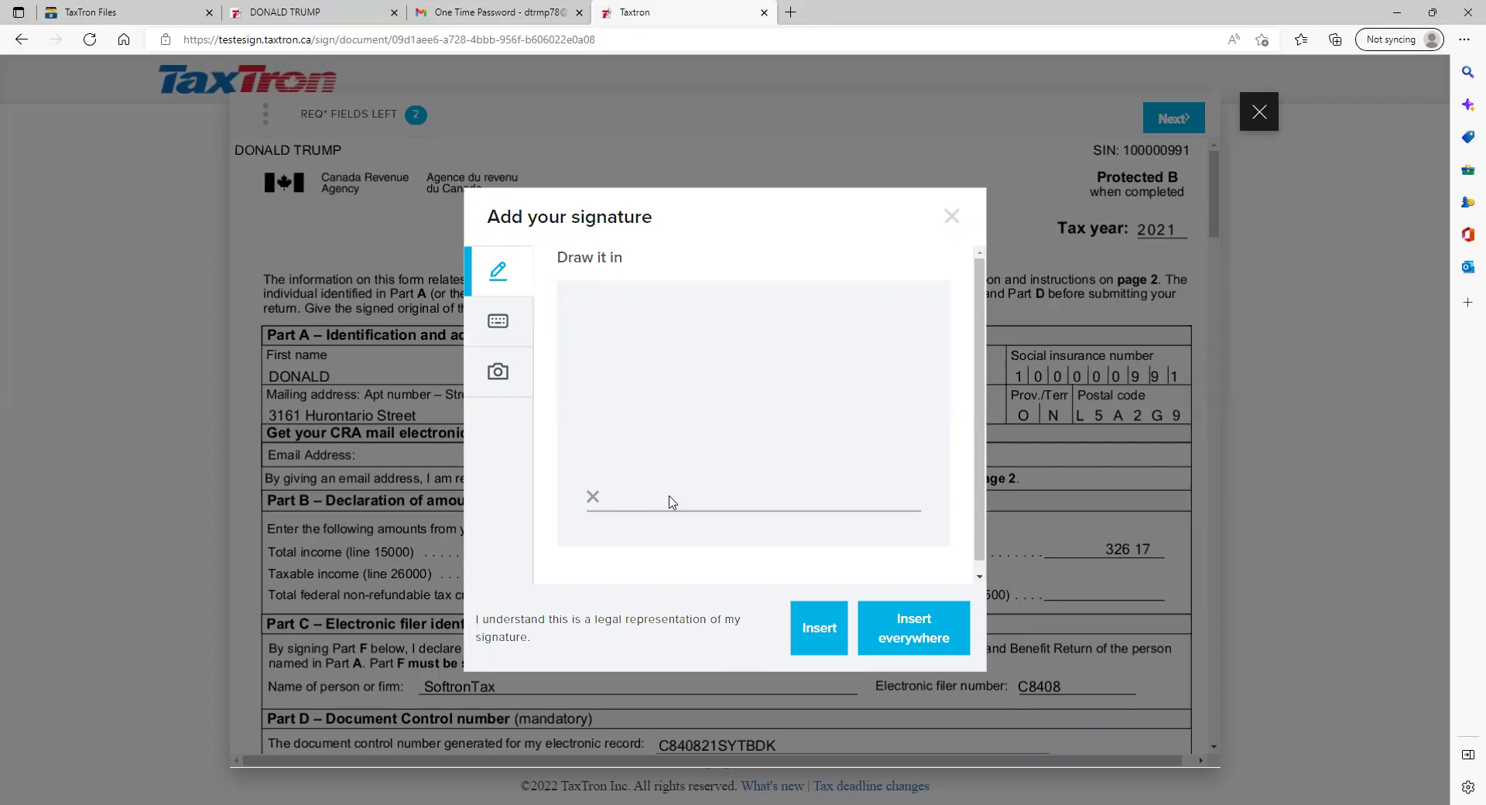
left_click(498, 323)
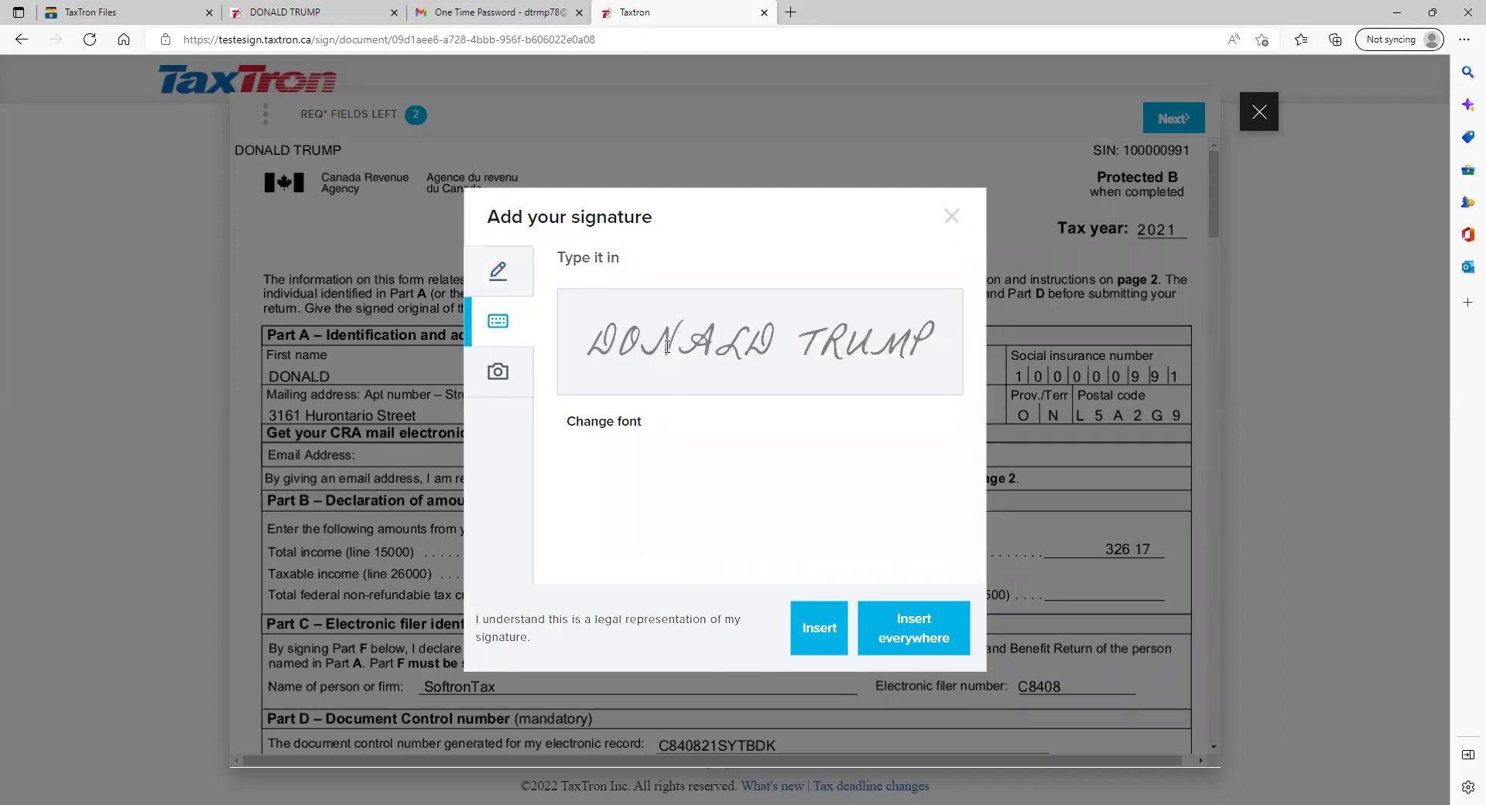
left_click(815, 647)
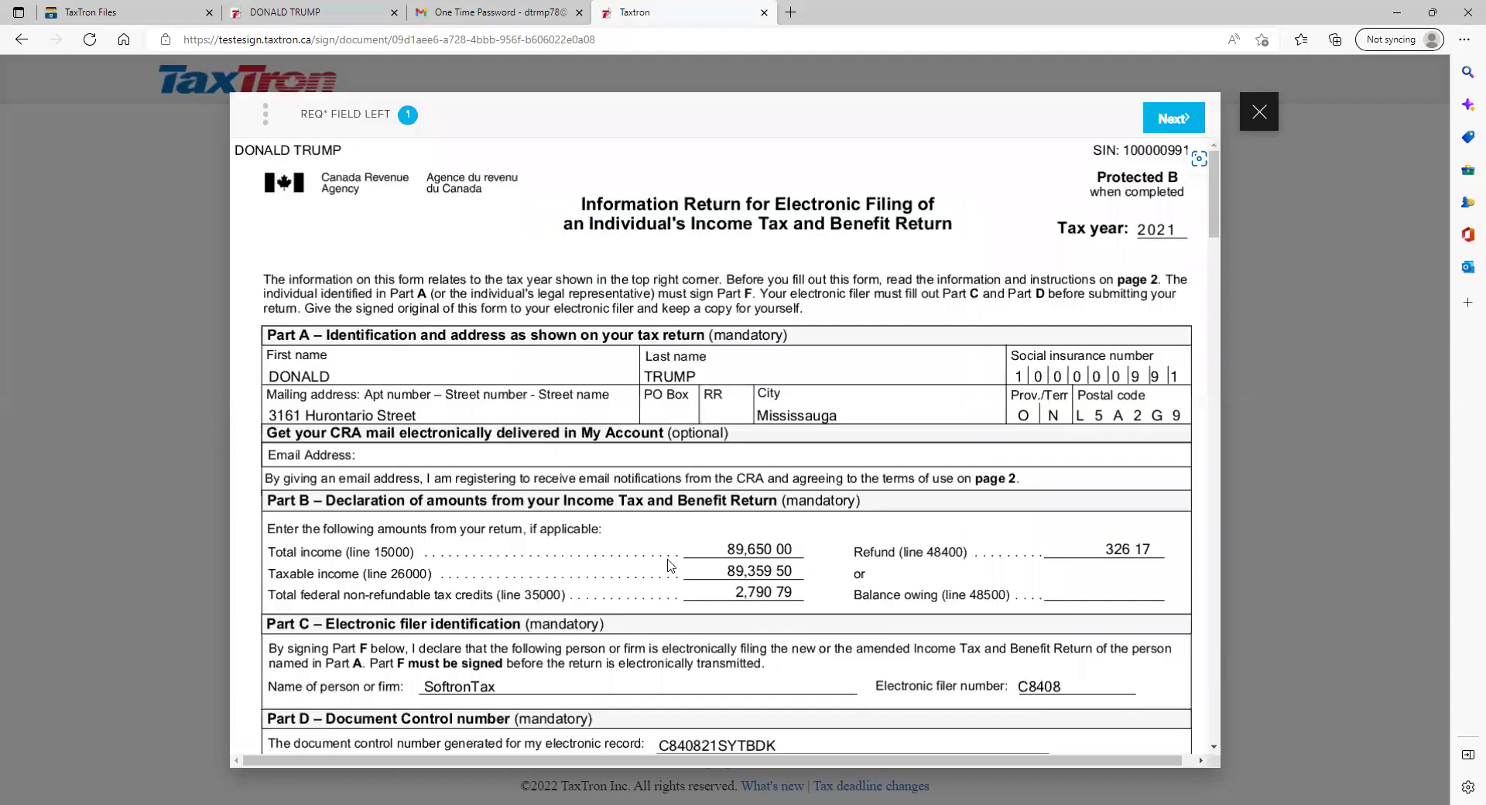
scroll(663, 561, "down", 10)
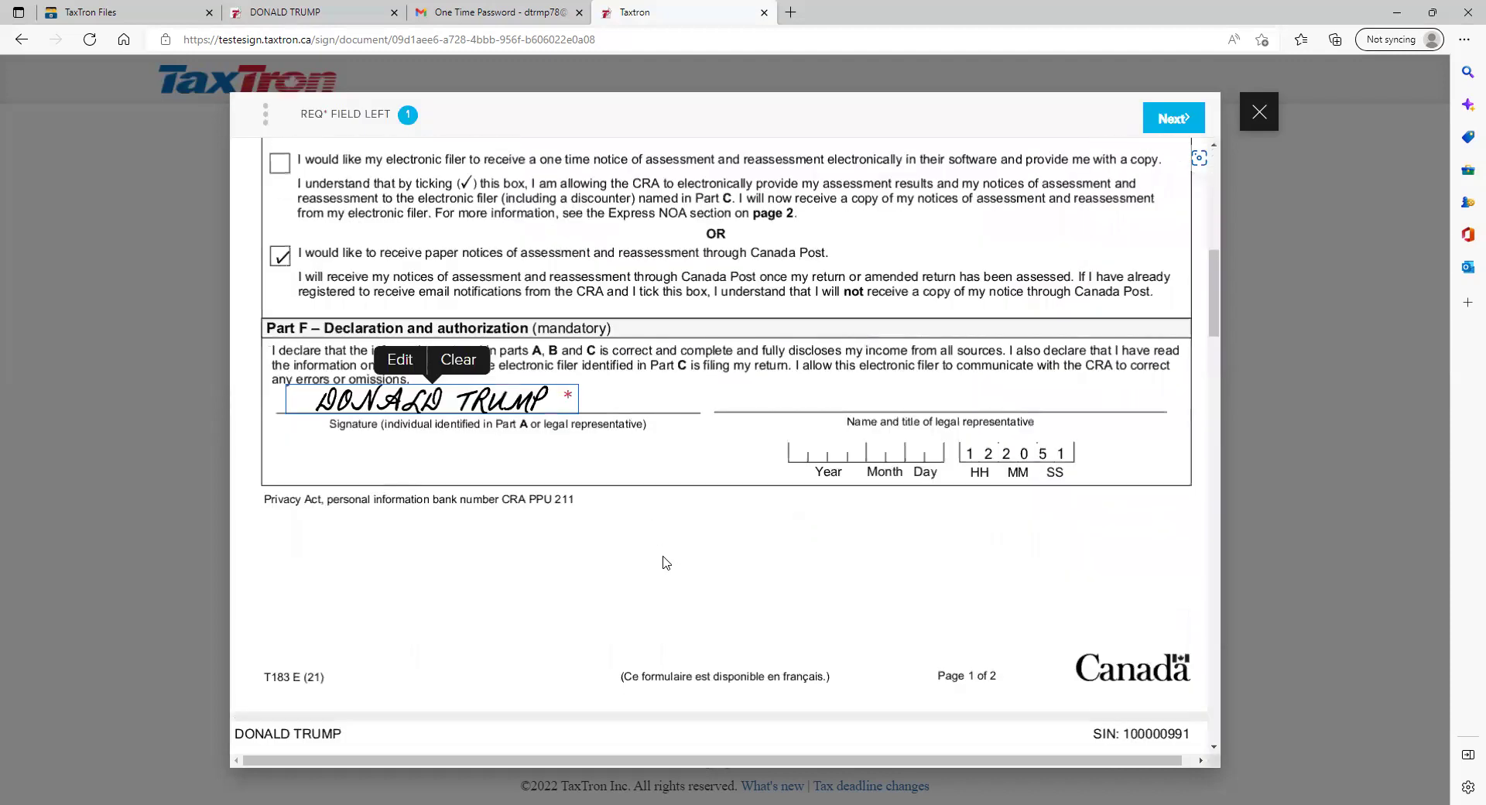
scroll(489, 387, "up", 1)
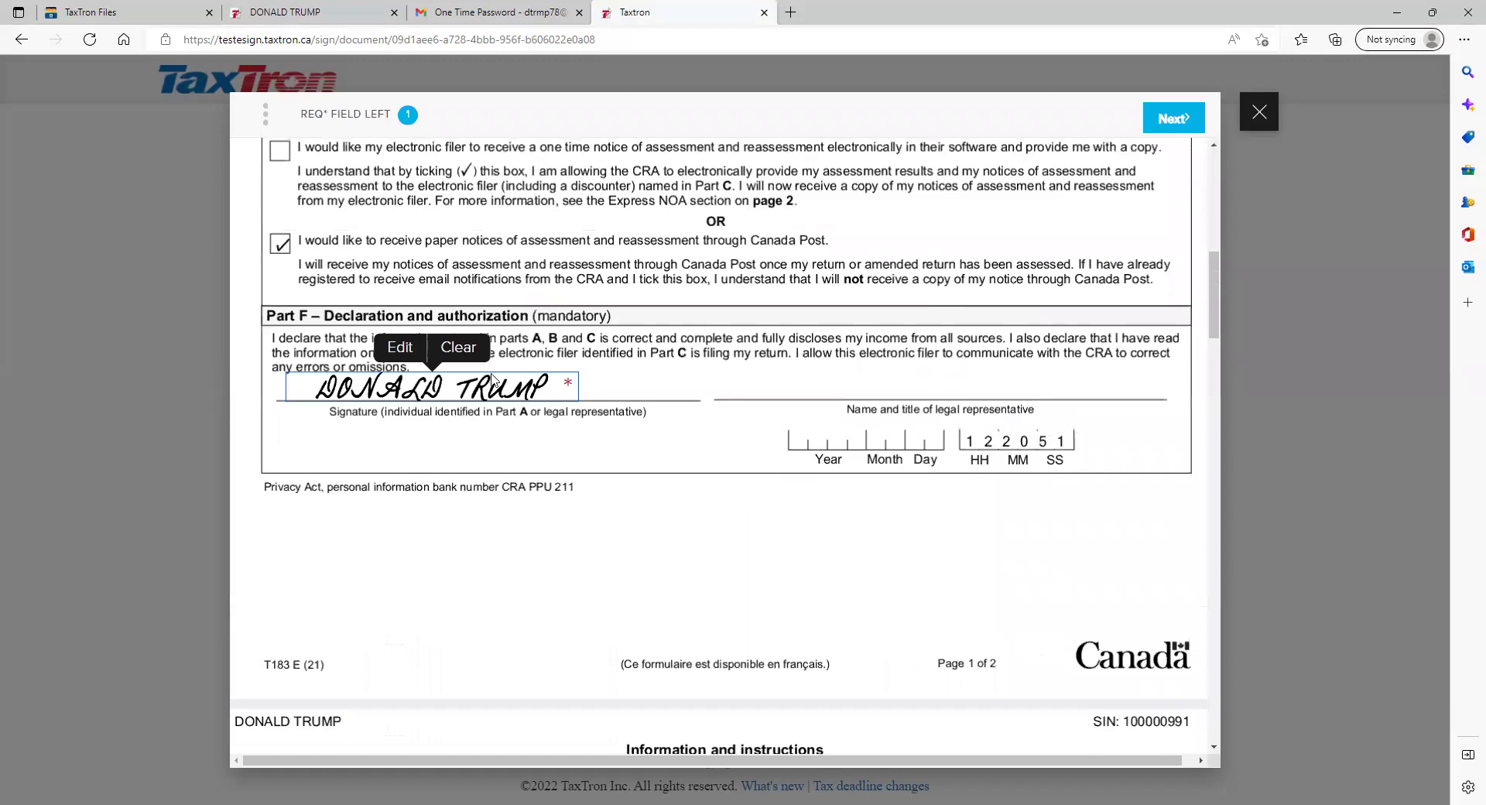
scroll(496, 394, "up", 1)
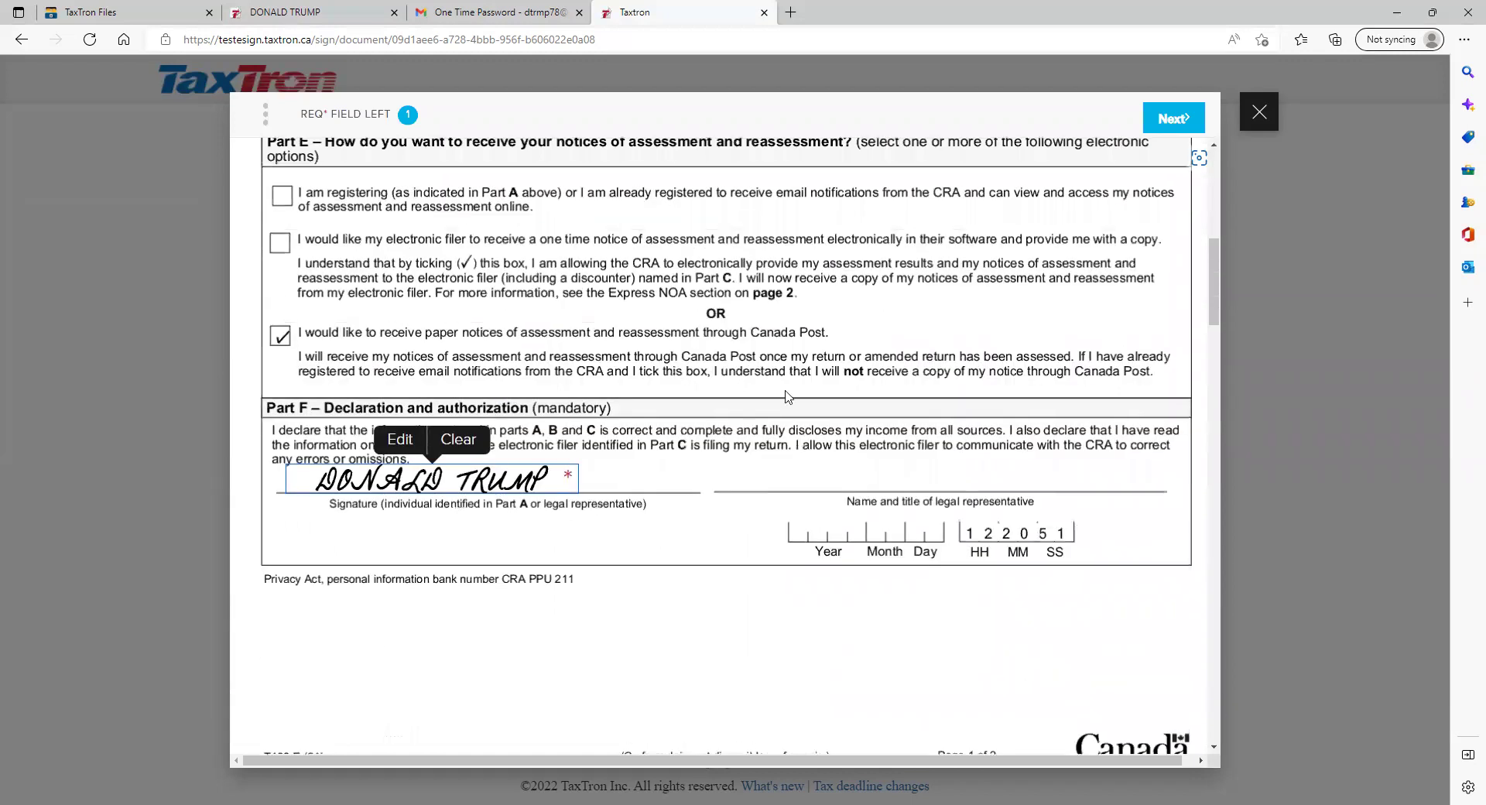
left_click(1162, 126)
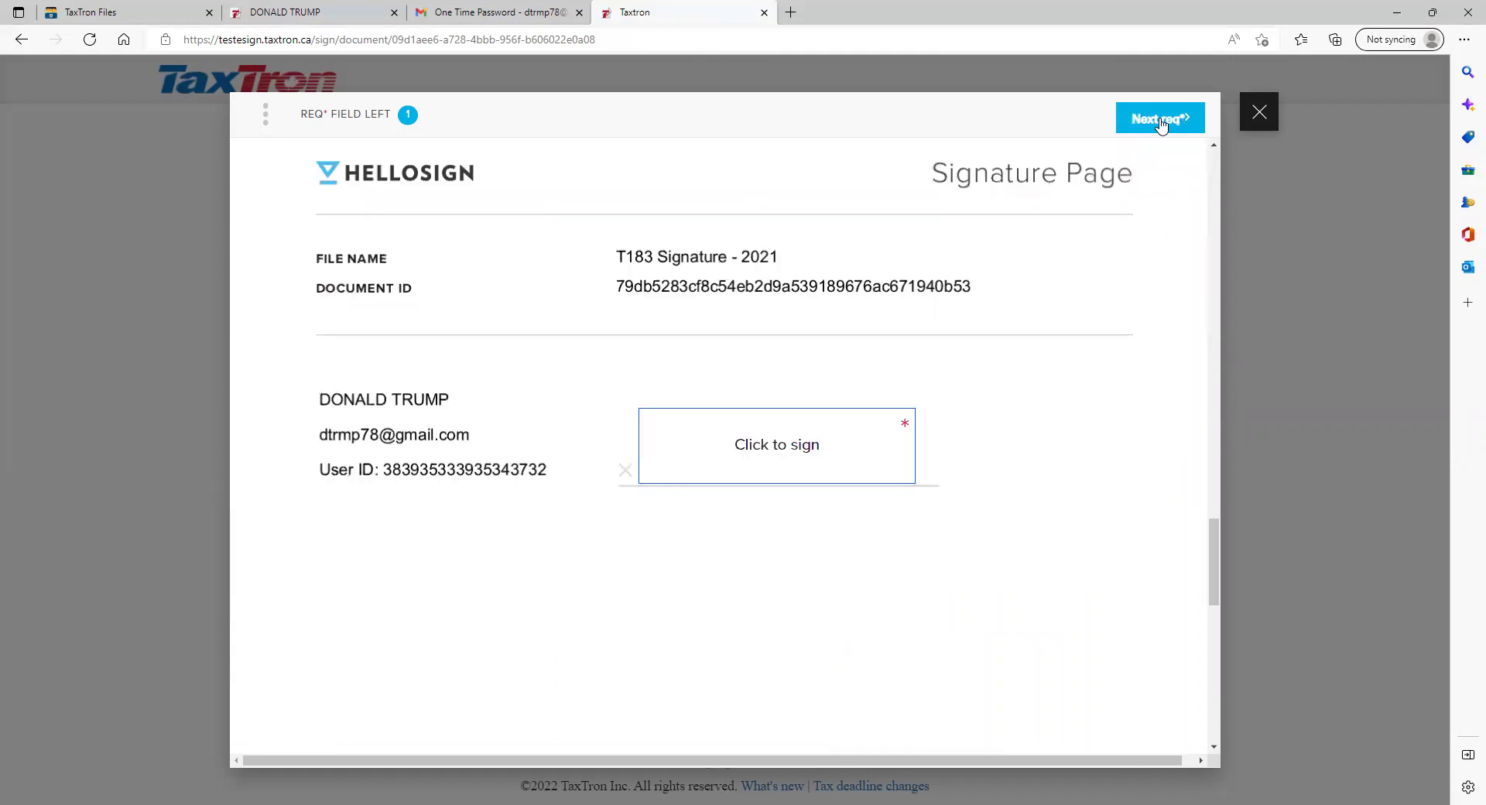
left_click(778, 458)
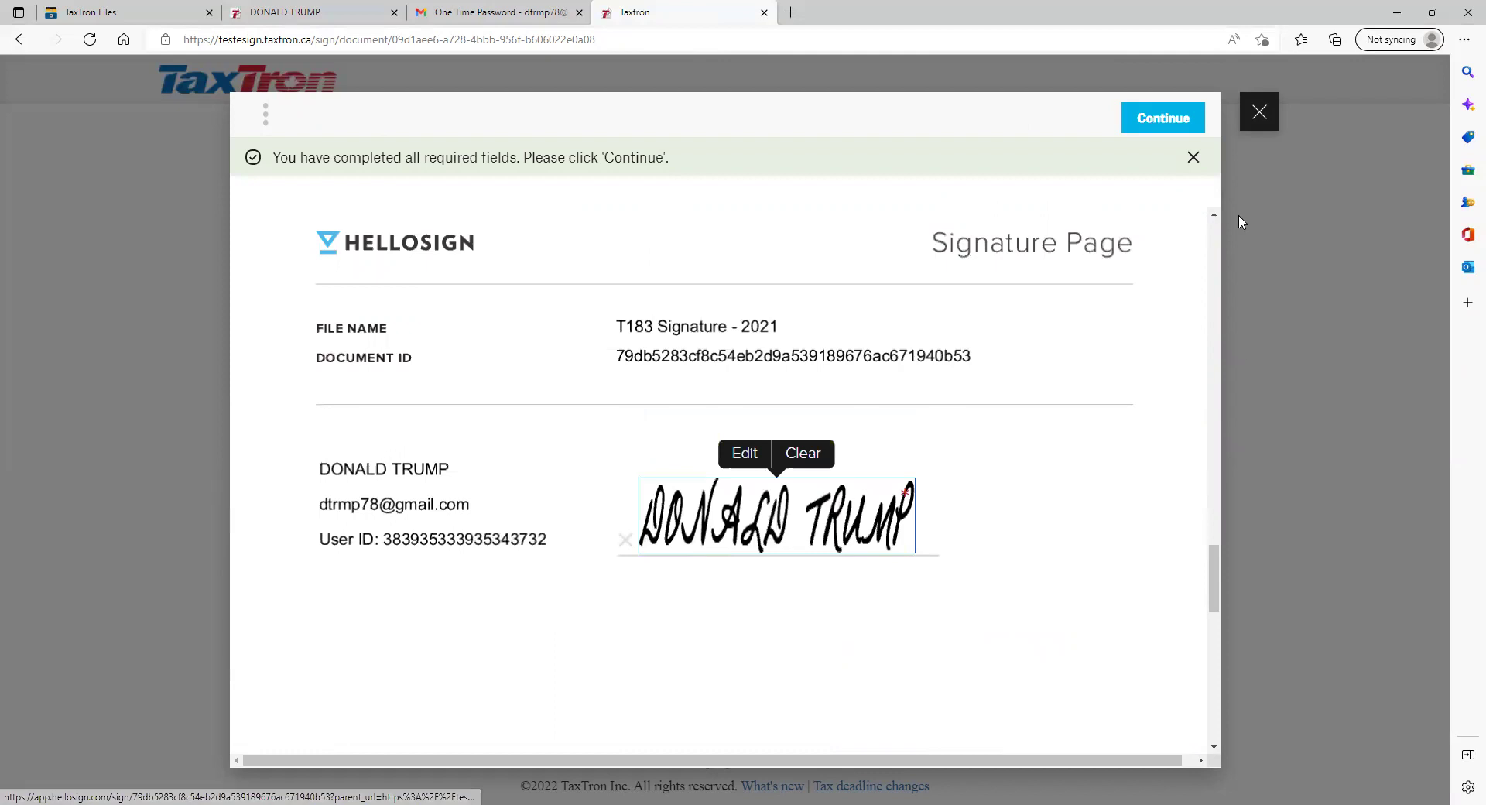
left_click(1148, 122)
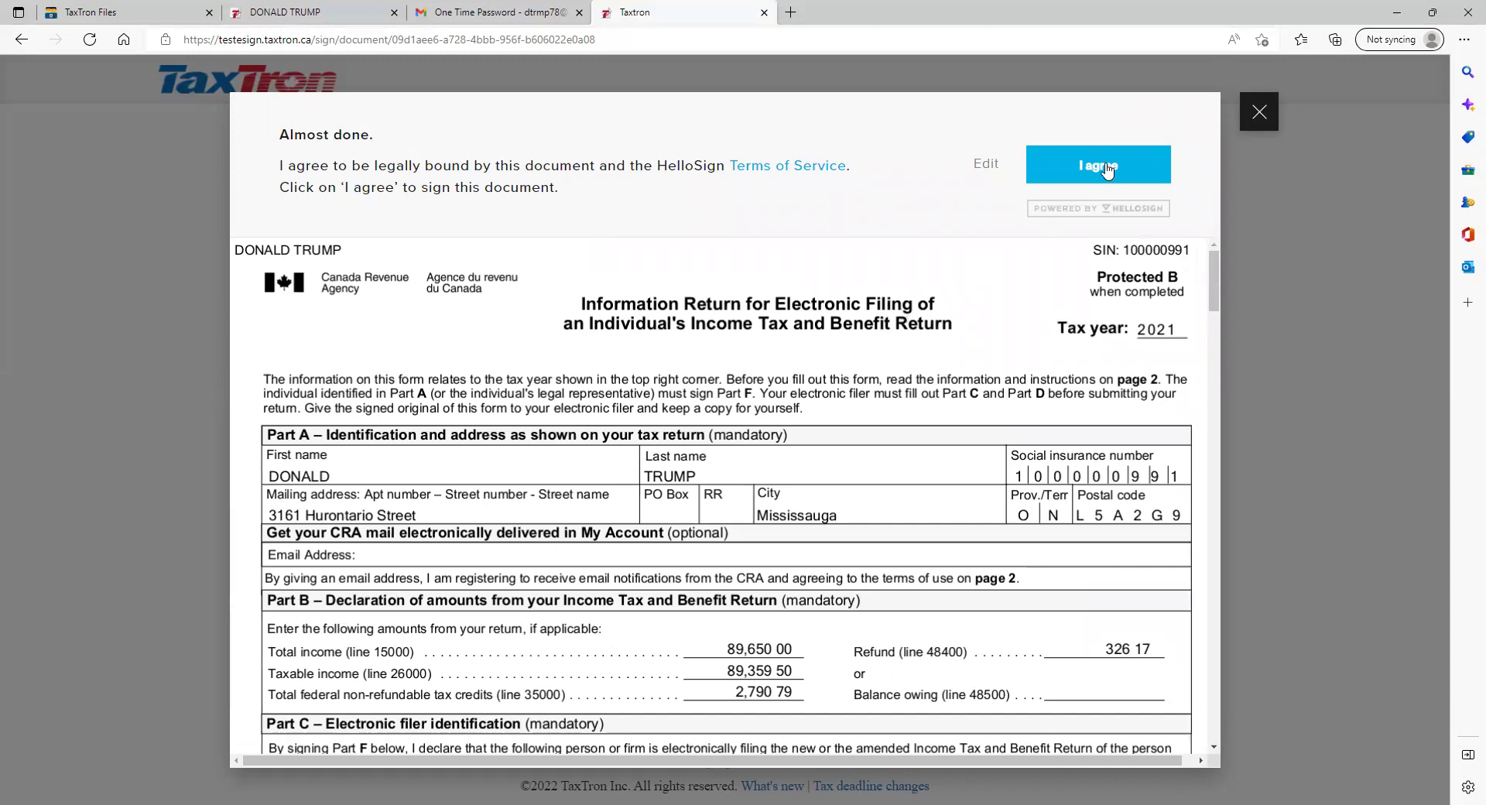
Agree to submit the signed T183, close the confirmation, and download the signed PDF
left_click(1108, 169)
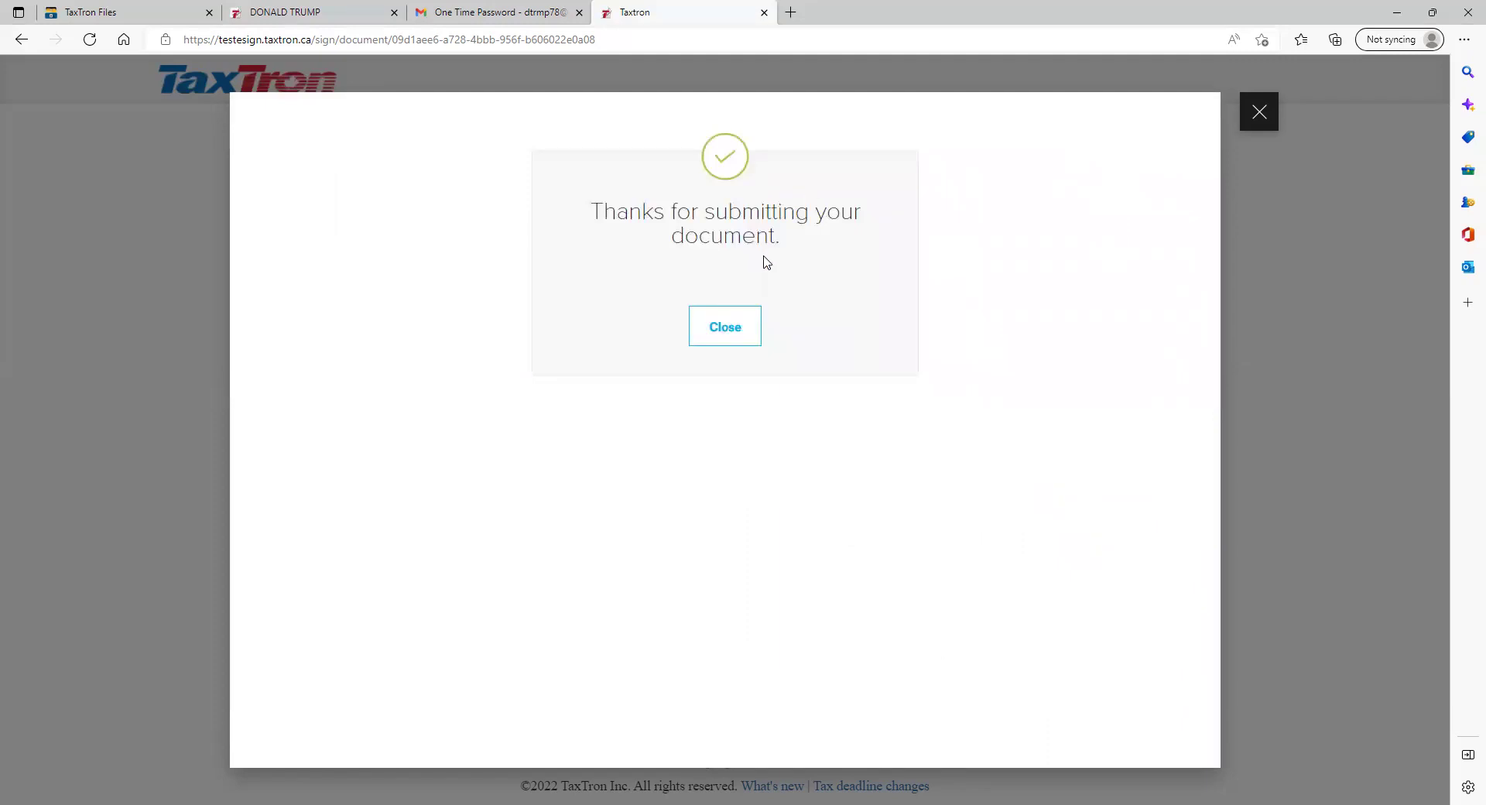
left_click(741, 333)
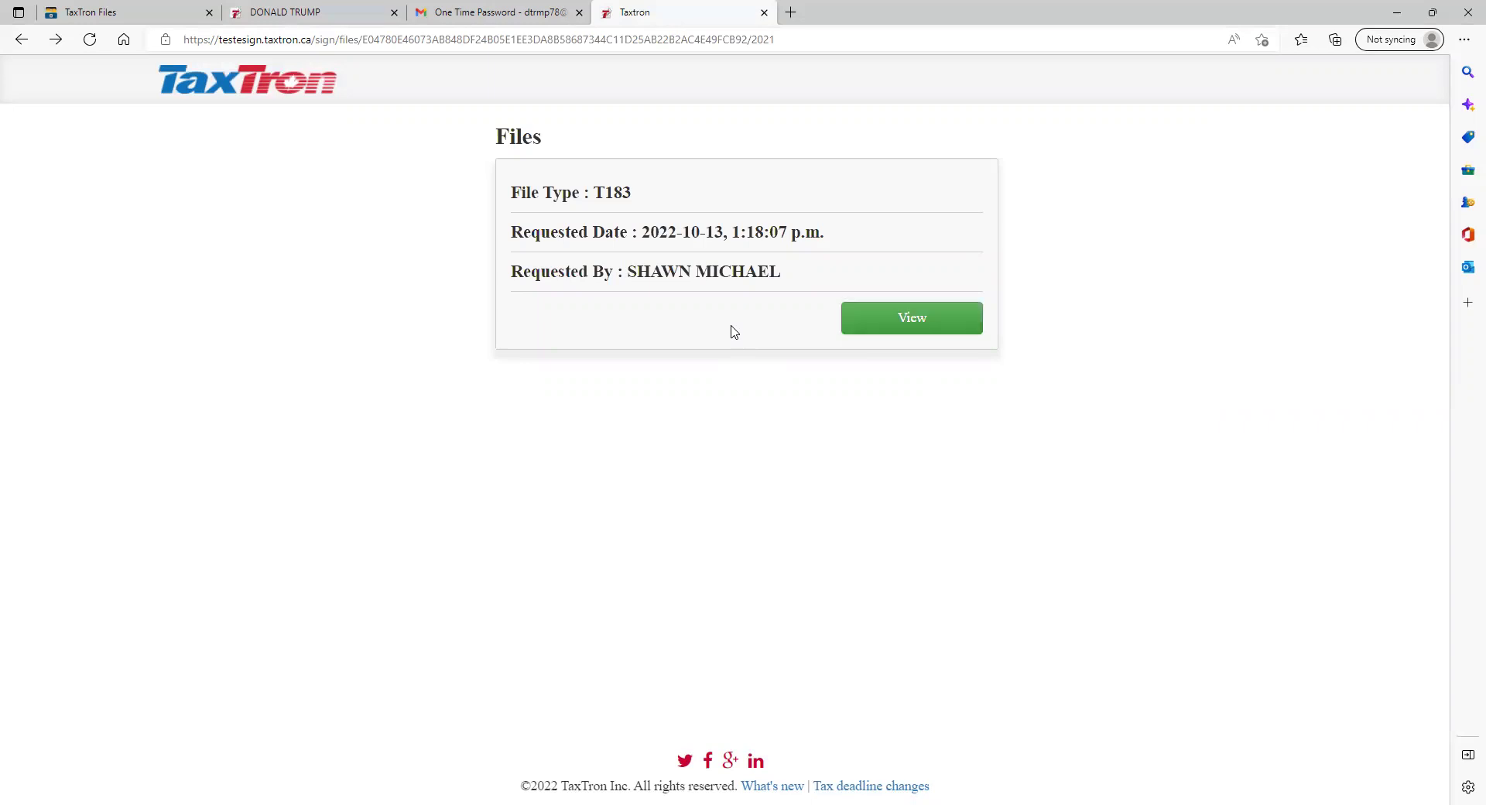
left_click(897, 339)
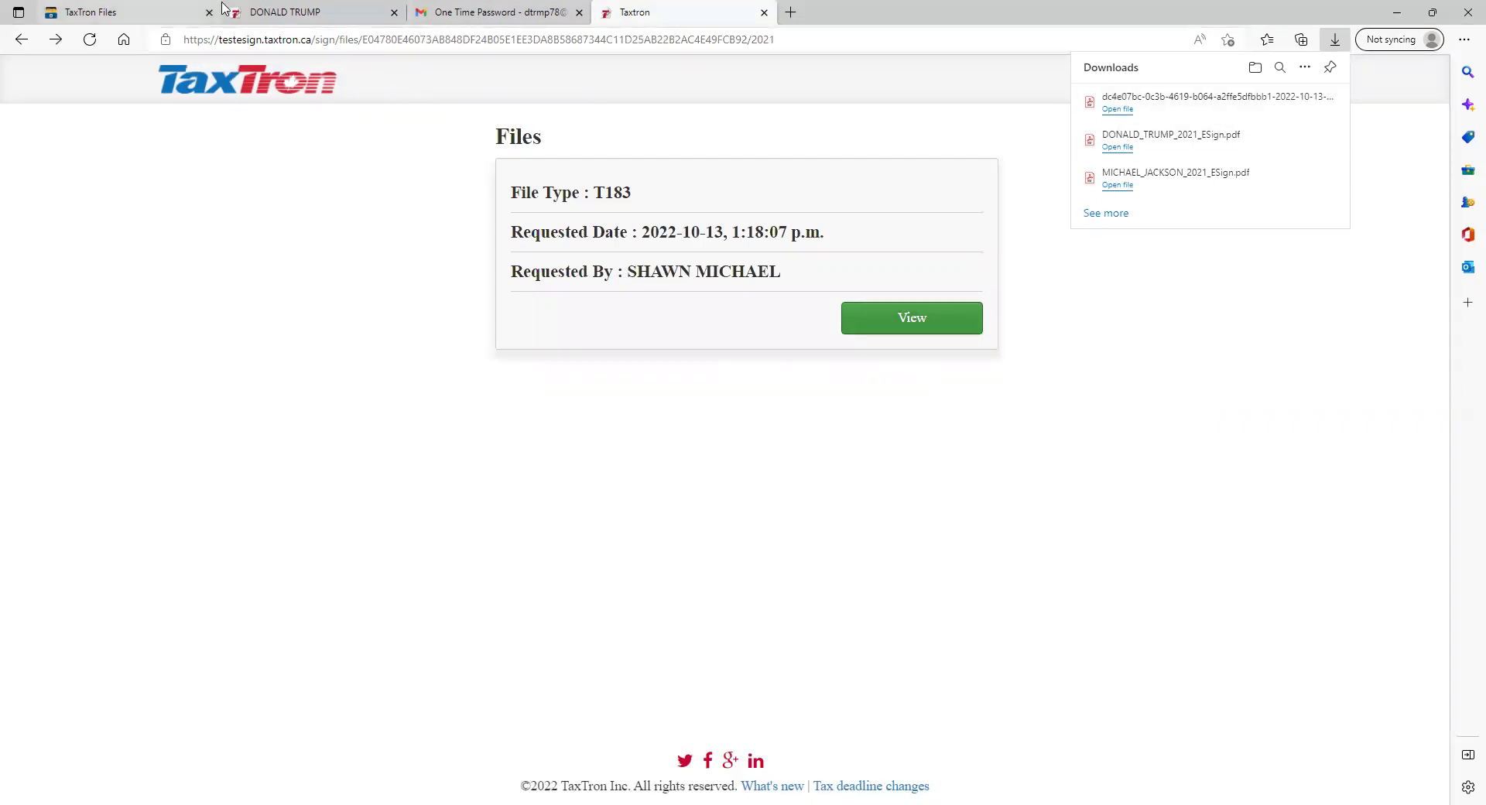
Return to the client's TaxTron Web return to see Processing, Emailed and Signed all green
left_click(252, 8)
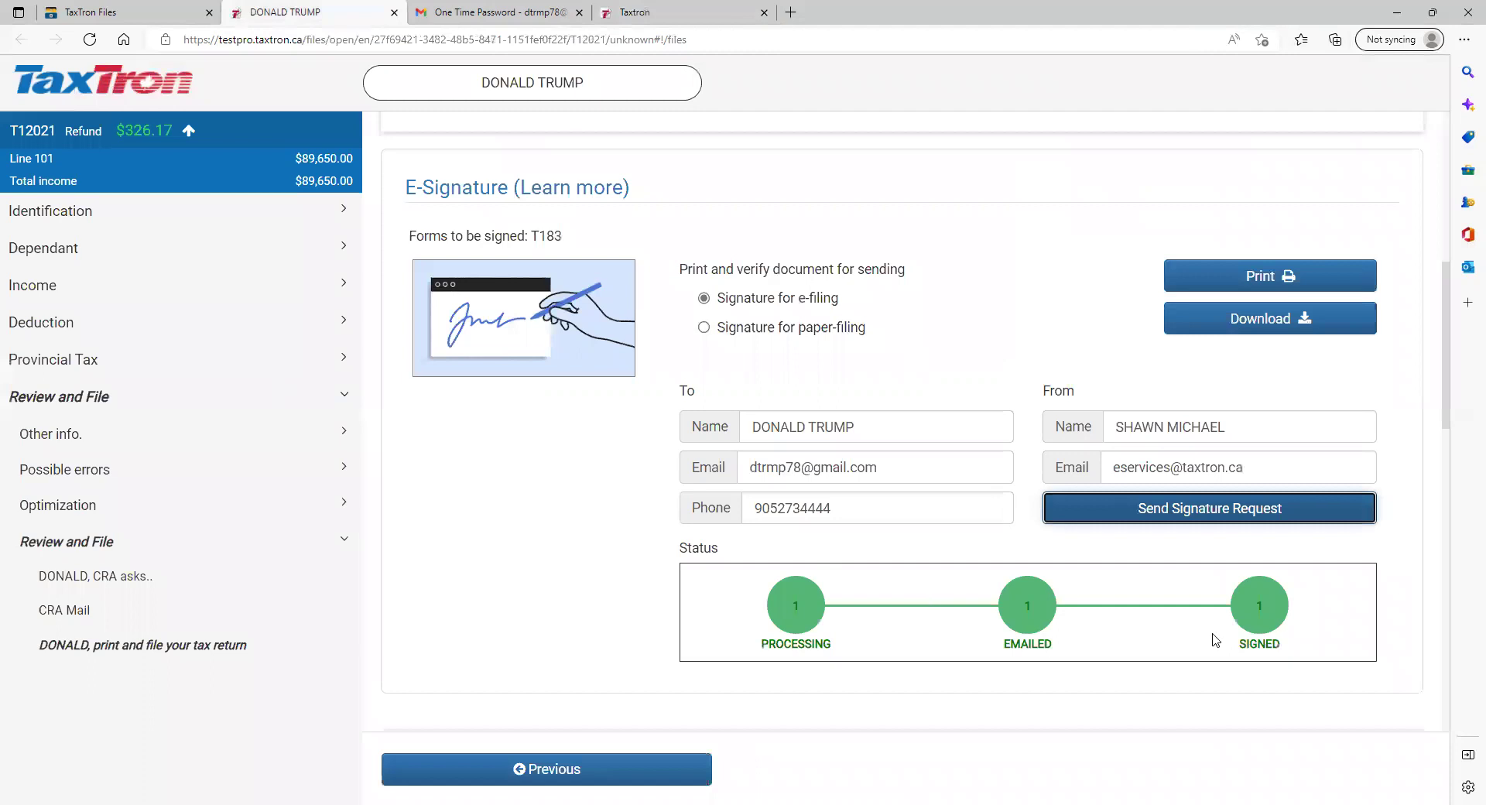